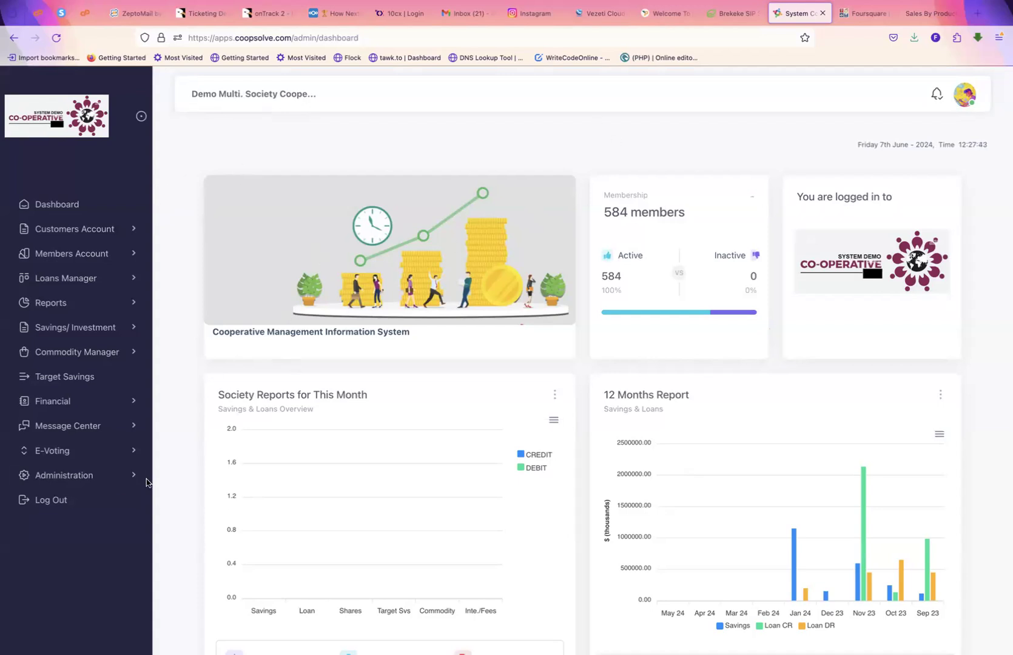
Step: Open the society's financial setup and start adding a new loan type in the loan setup
left_click(108, 479)
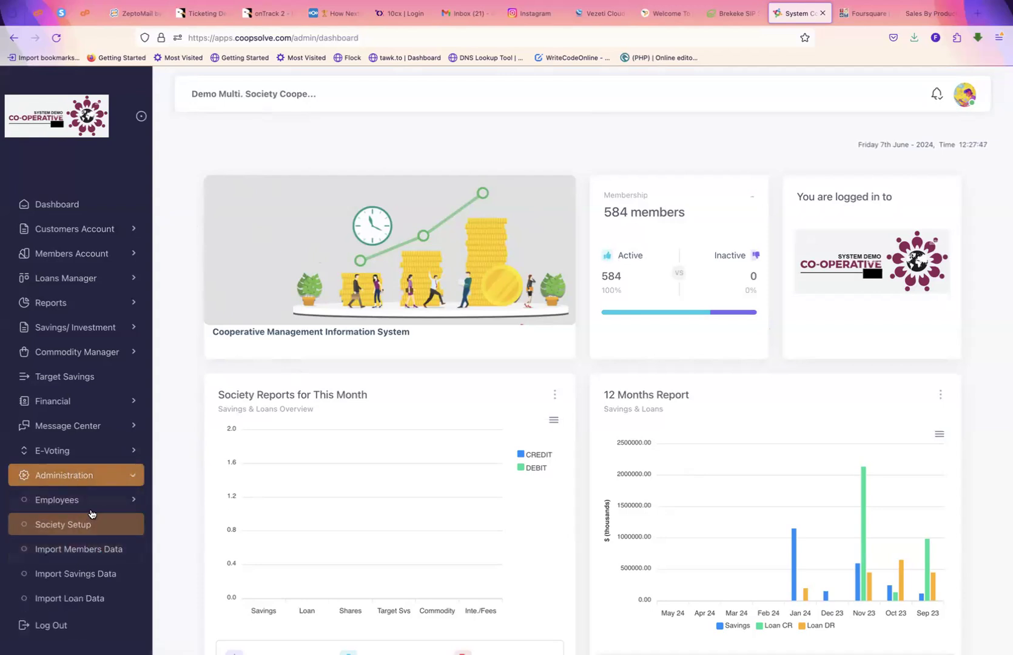
left_click(57, 529)
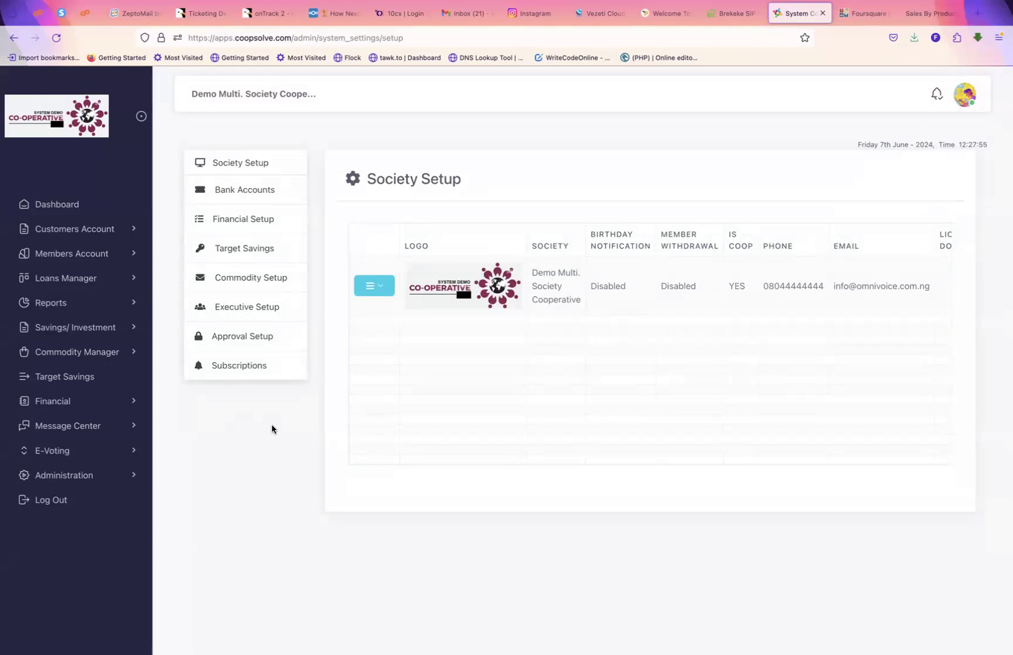
left_click(240, 221)
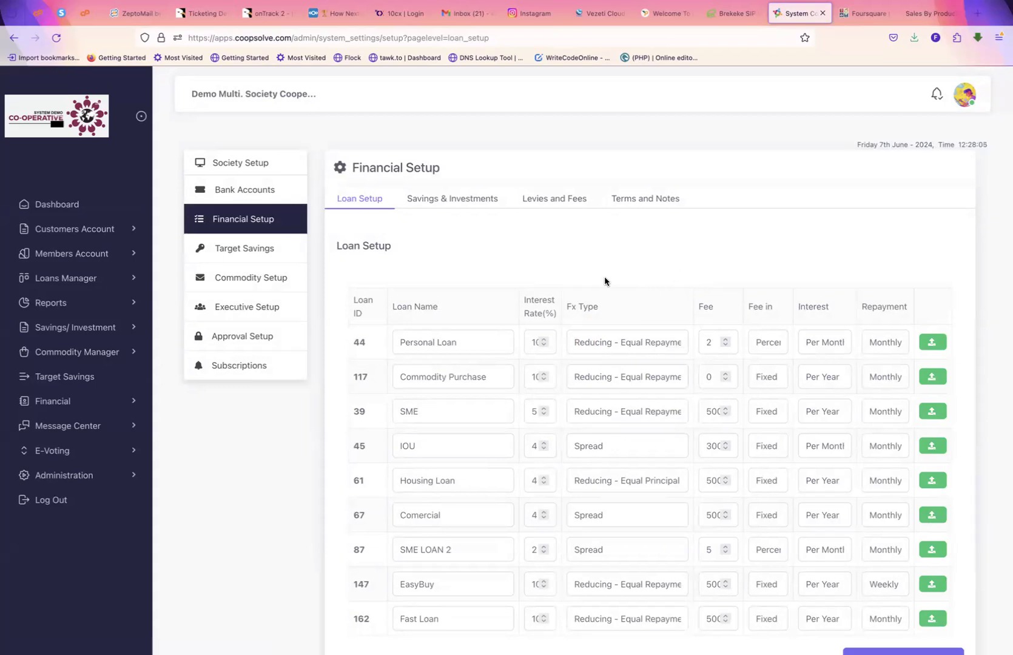
scroll(611, 488, "down", 2)
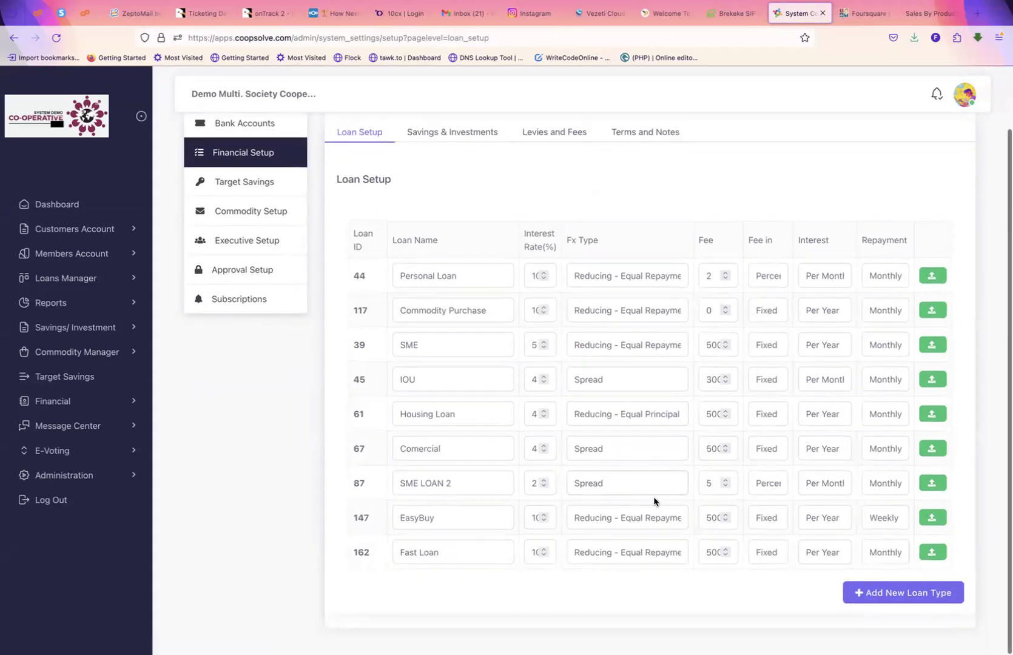
left_click(895, 594)
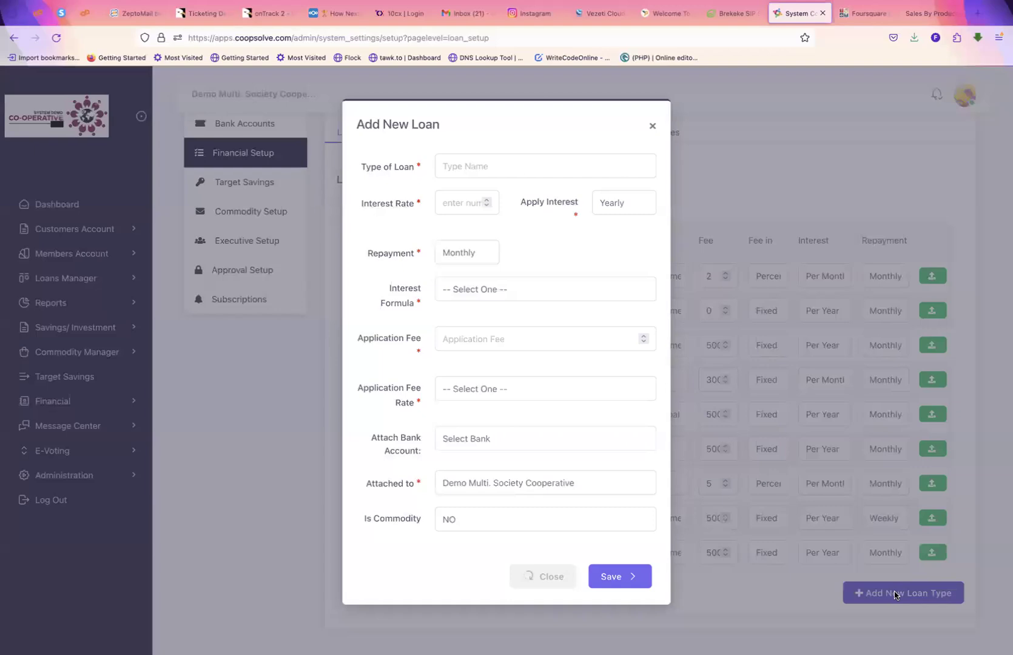
Step: Enter "SME LOan" as the type of loan and set its interest rate to 5
left_click(523, 167)
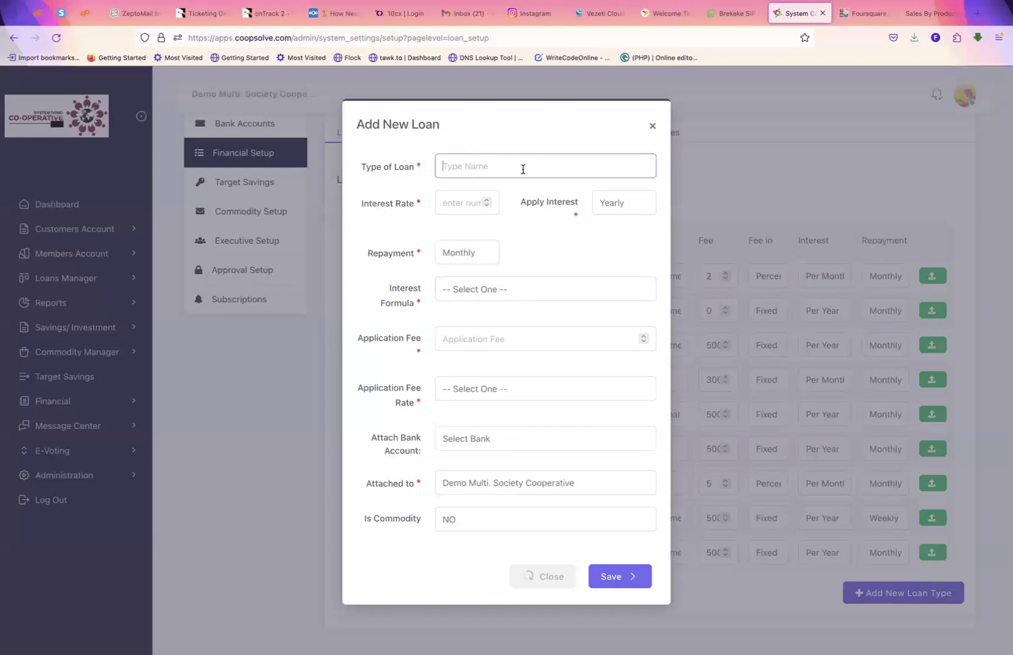
type("S")
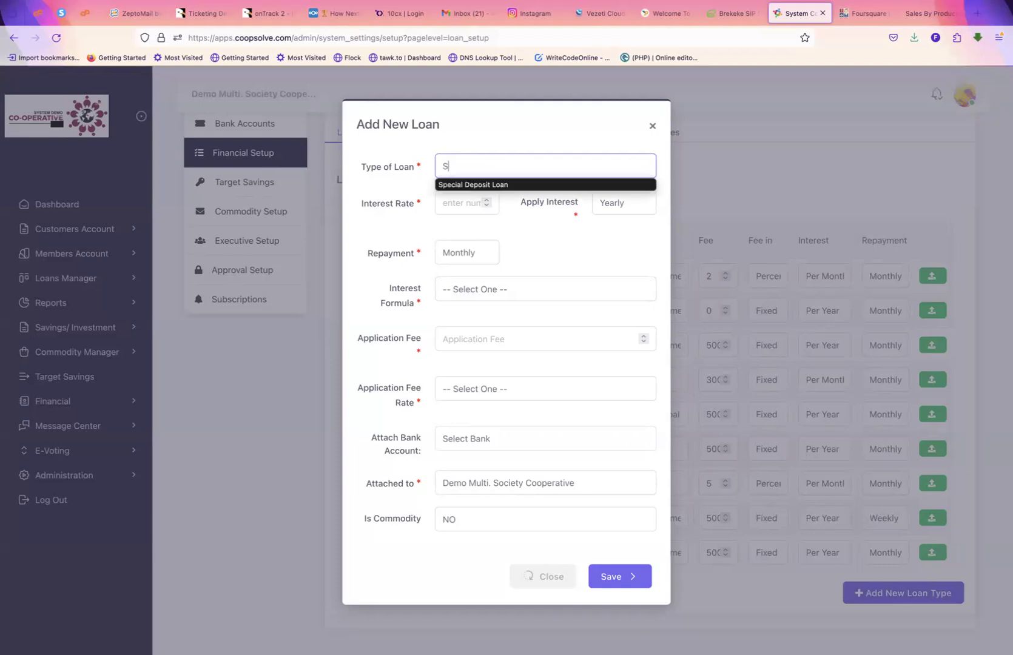
type("ME LOan")
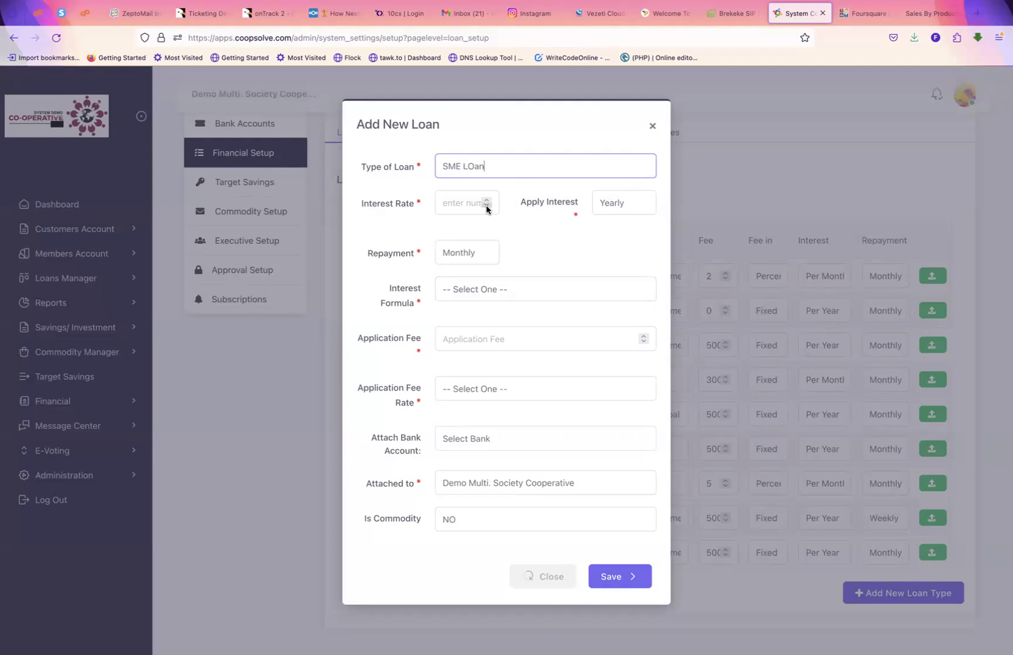
left_click(463, 202)
type("5")
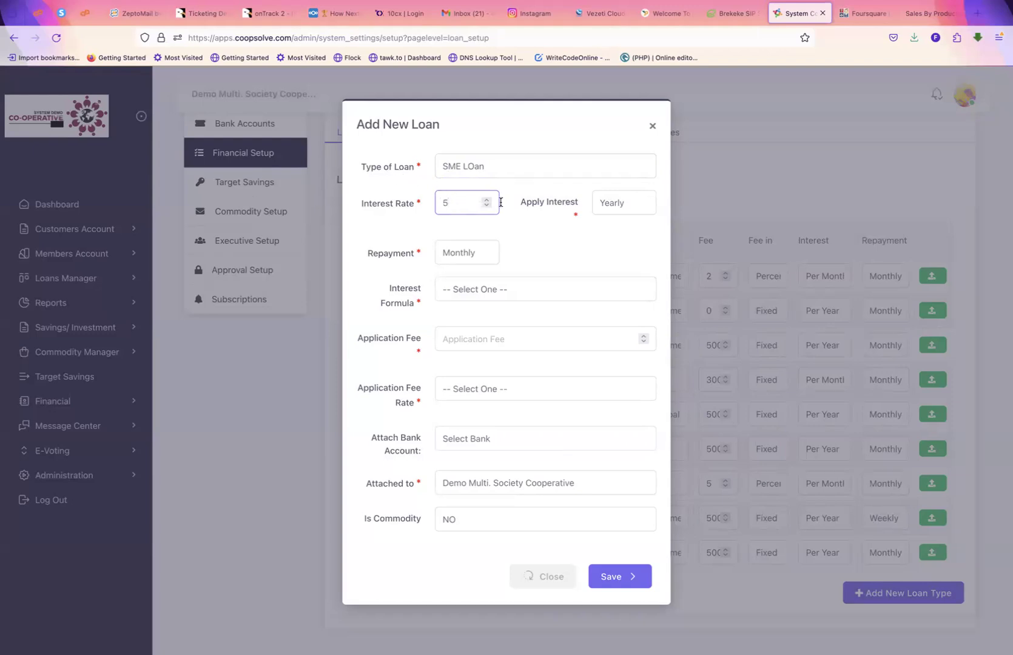
Step: Review the ways to apply interest on the new loan and keep it at Yearly
left_click_drag(520, 201, 576, 206)
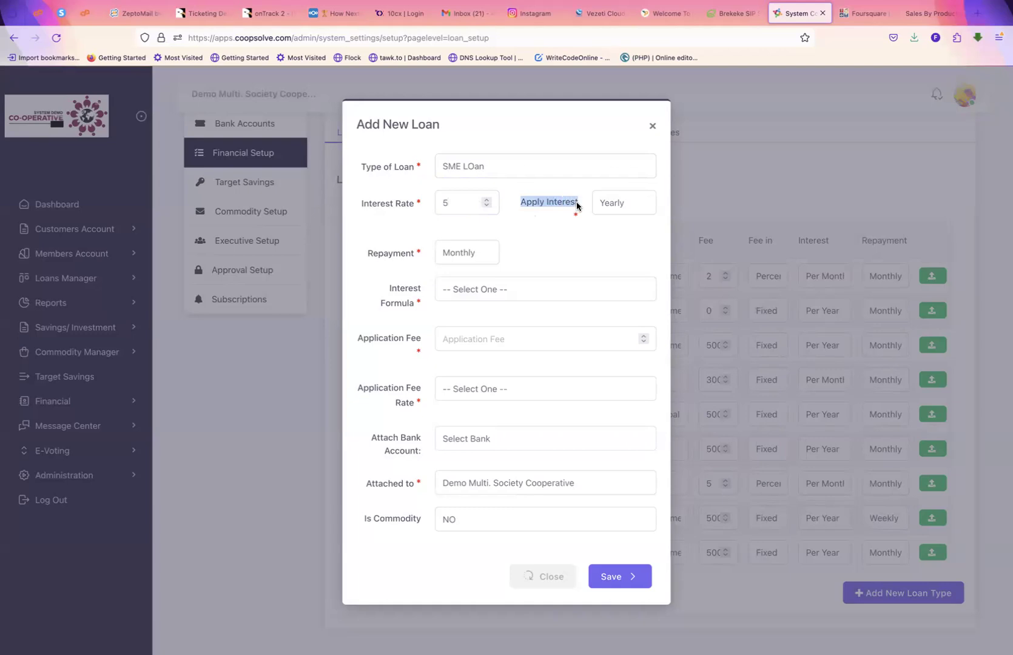
left_click(592, 235)
left_click(622, 205)
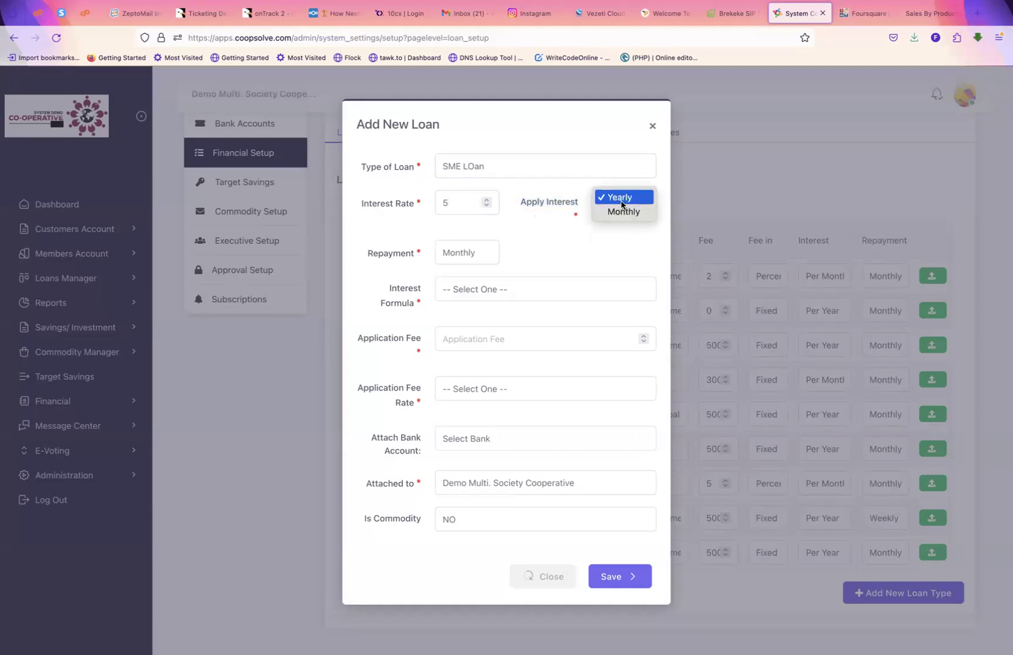
left_click(616, 200)
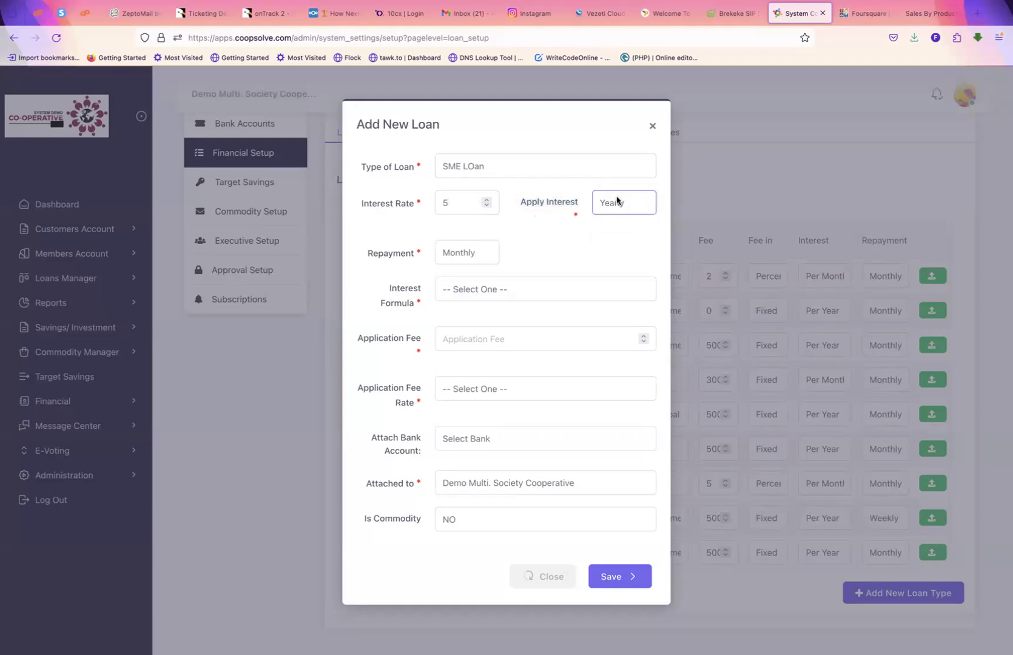
left_click(631, 204)
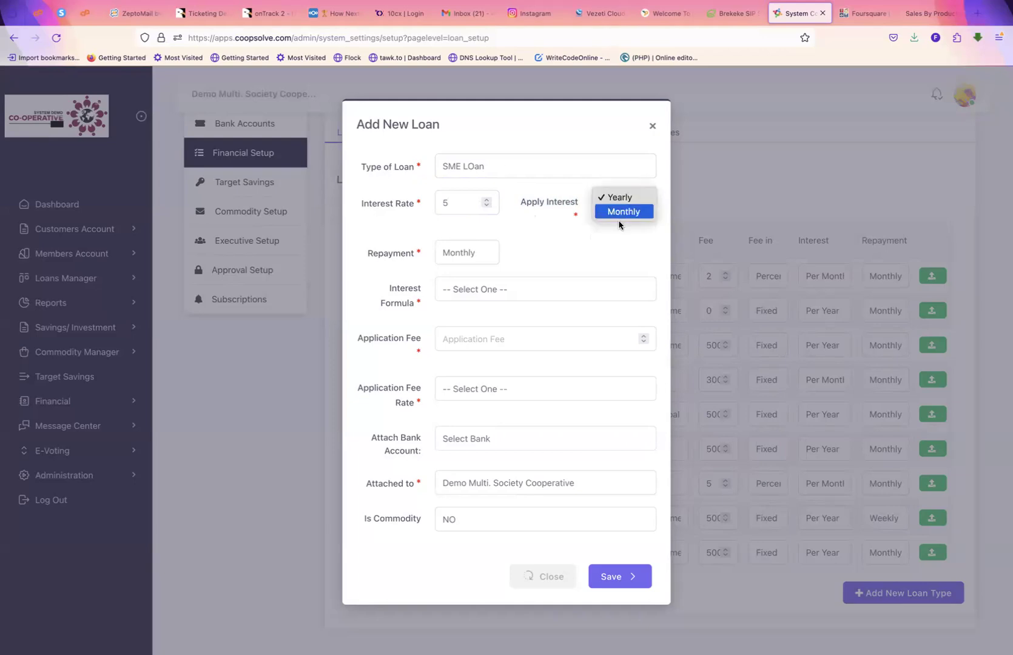
left_click(615, 200)
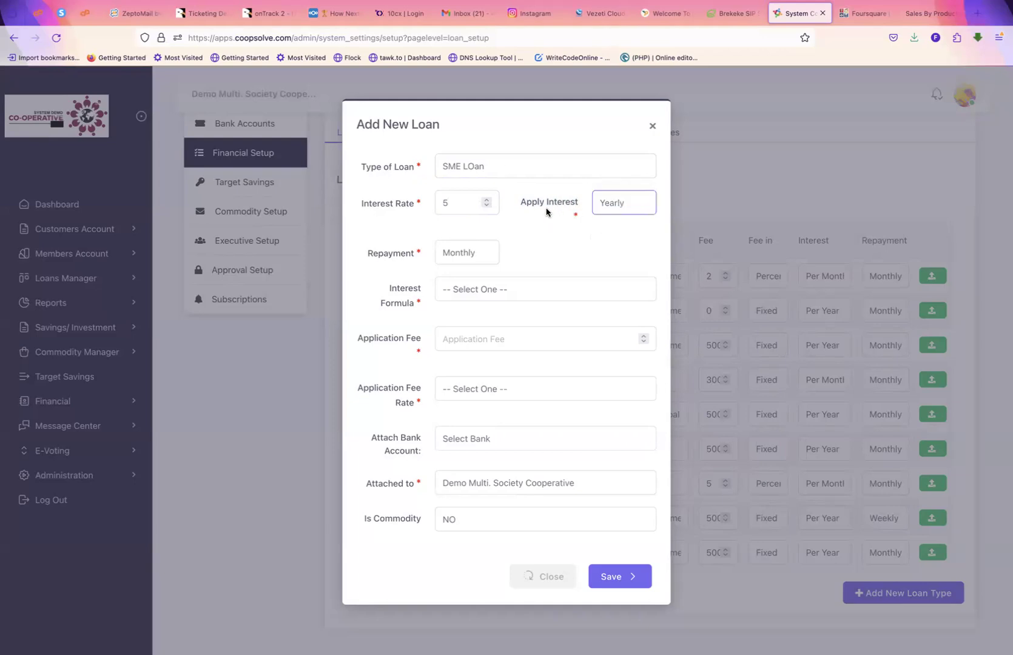
Step: Correct the capitalisation of the loan type name to "SME Loan"
left_click(472, 253)
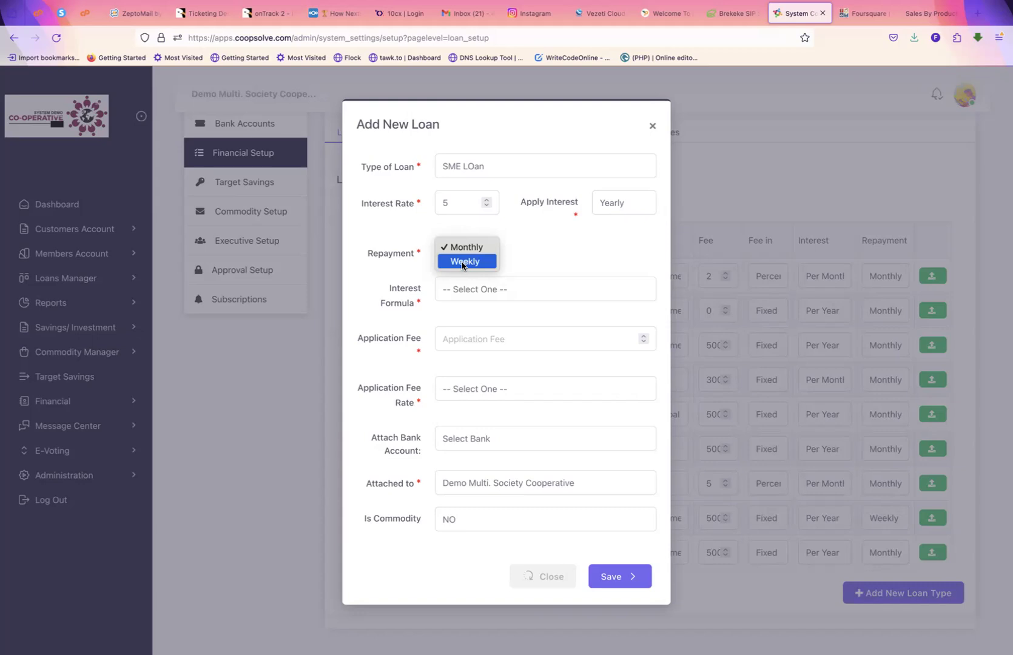
left_click(472, 167)
left_click(471, 166)
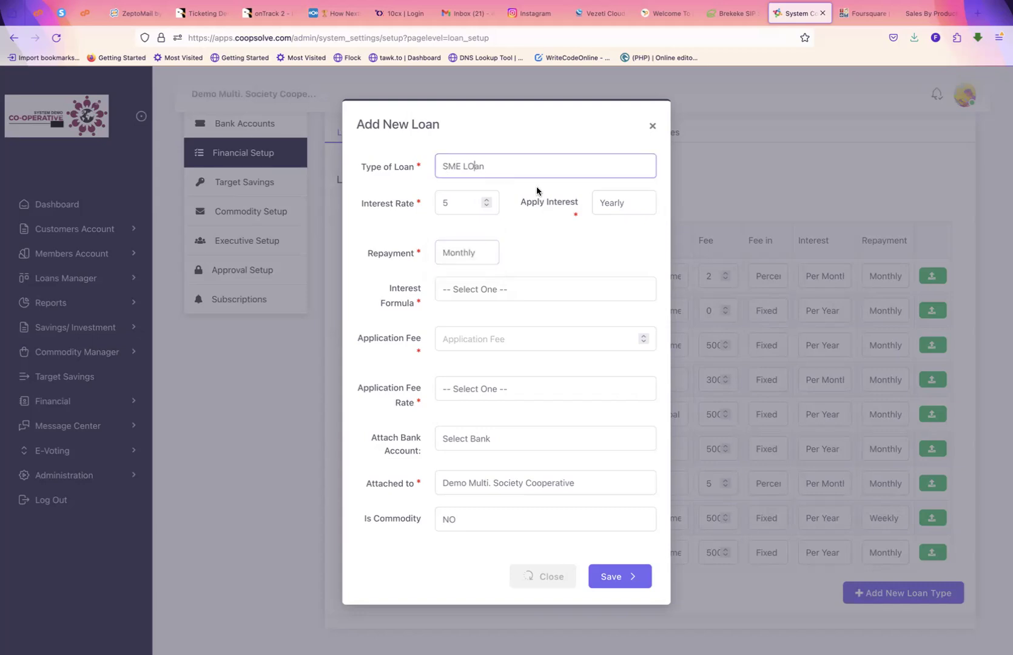
key("BackSpace")
type("o")
Step: Keep the loan repayment at Monthly and set the interest formula to Reducing - Equal Repayments
left_click(470, 251)
left_click(469, 248)
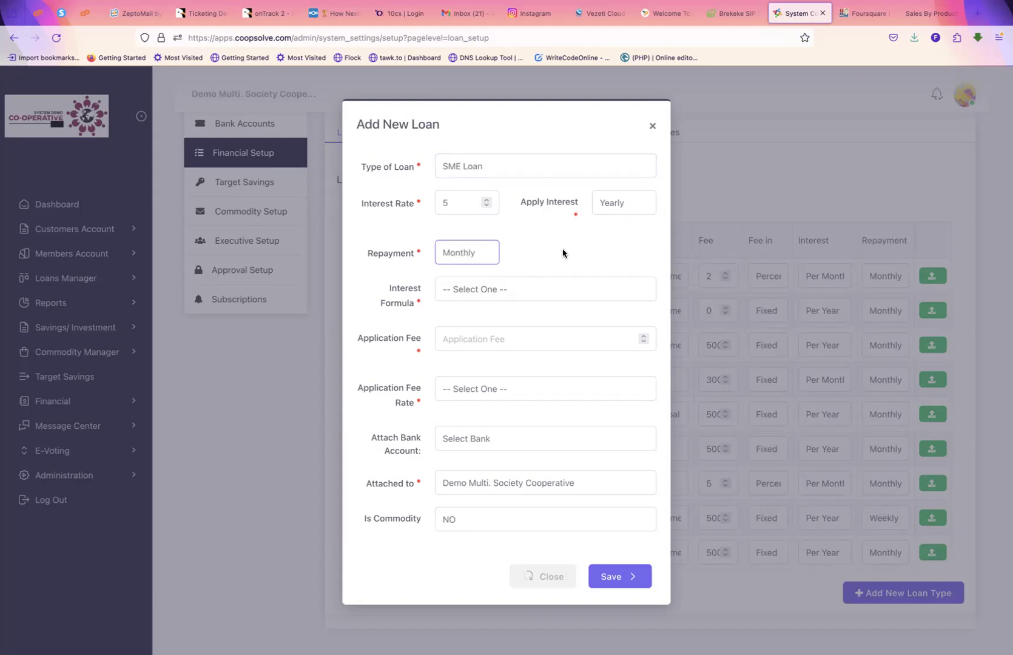
left_click(534, 286)
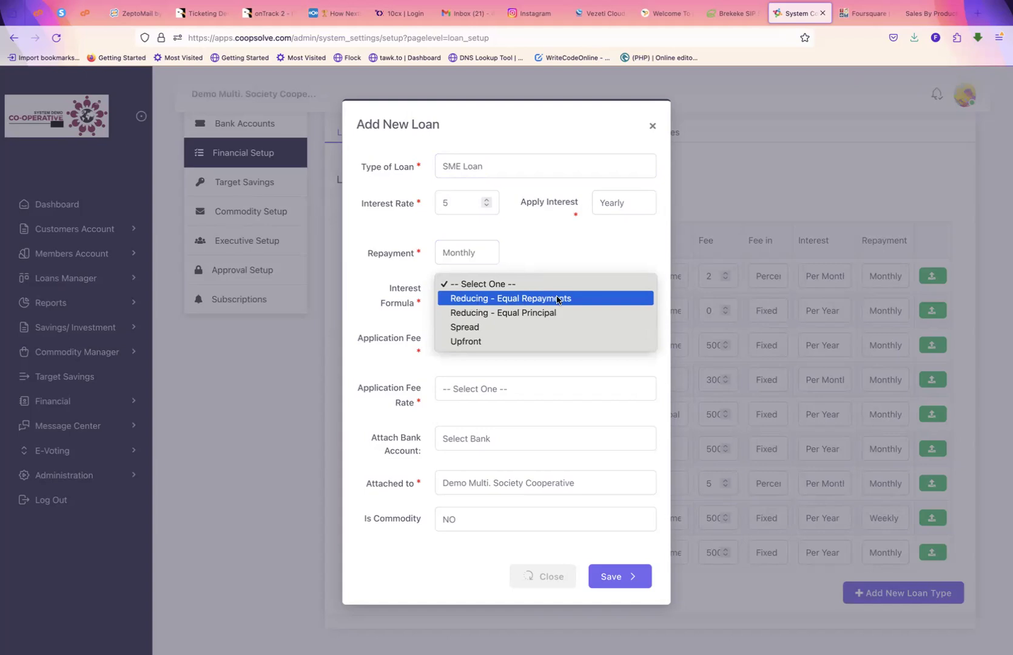
left_click(518, 299)
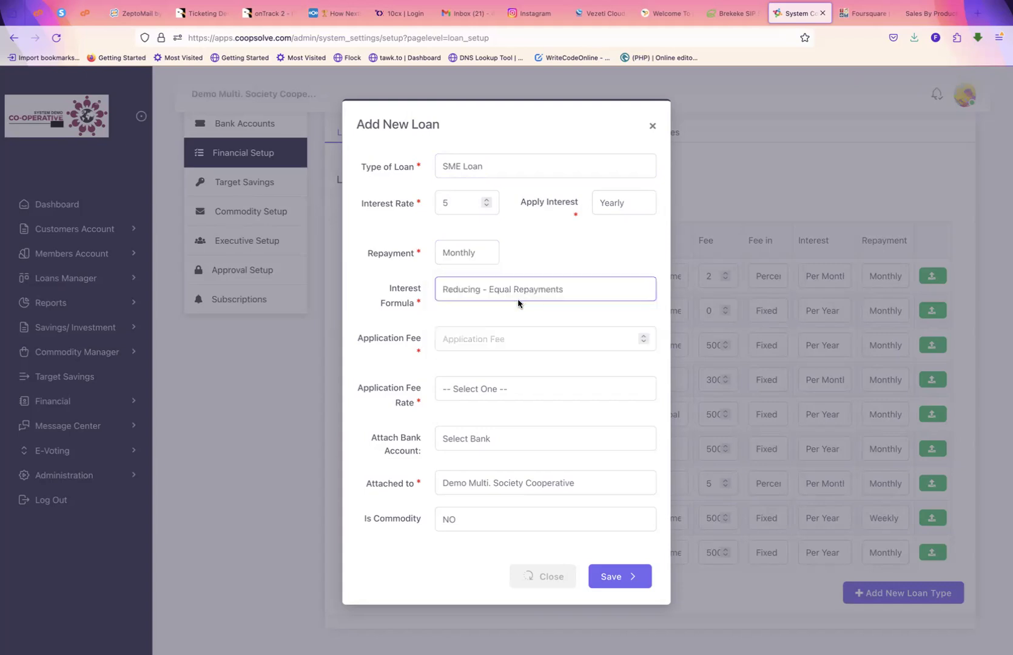
Step: Set the loan's application fee to 10000 and its application fee rate to Naira
left_click(465, 339)
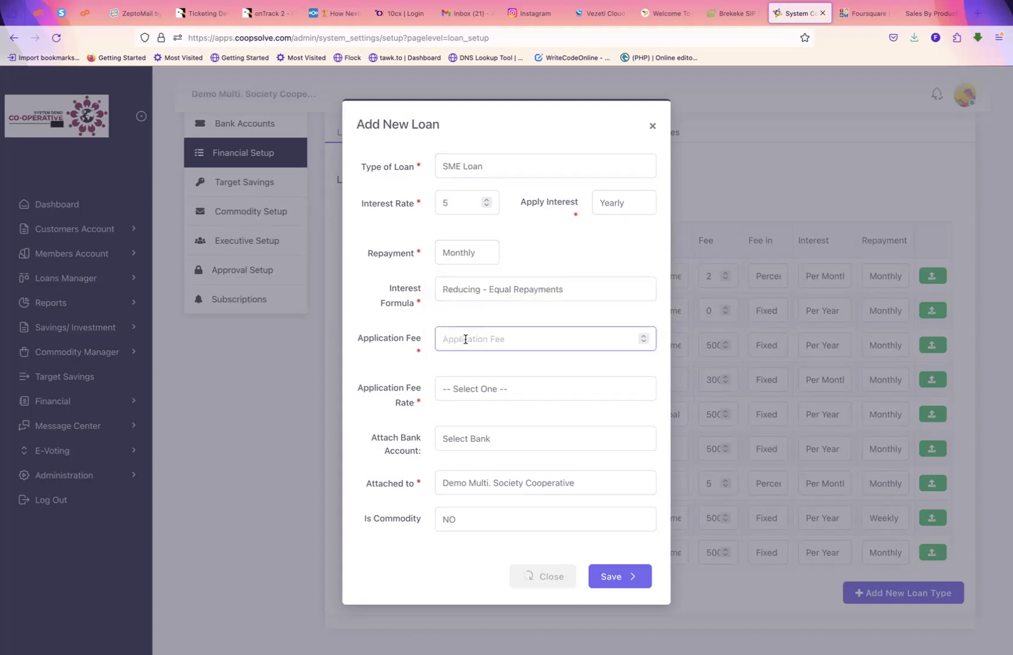
type("10000")
left_click(471, 389)
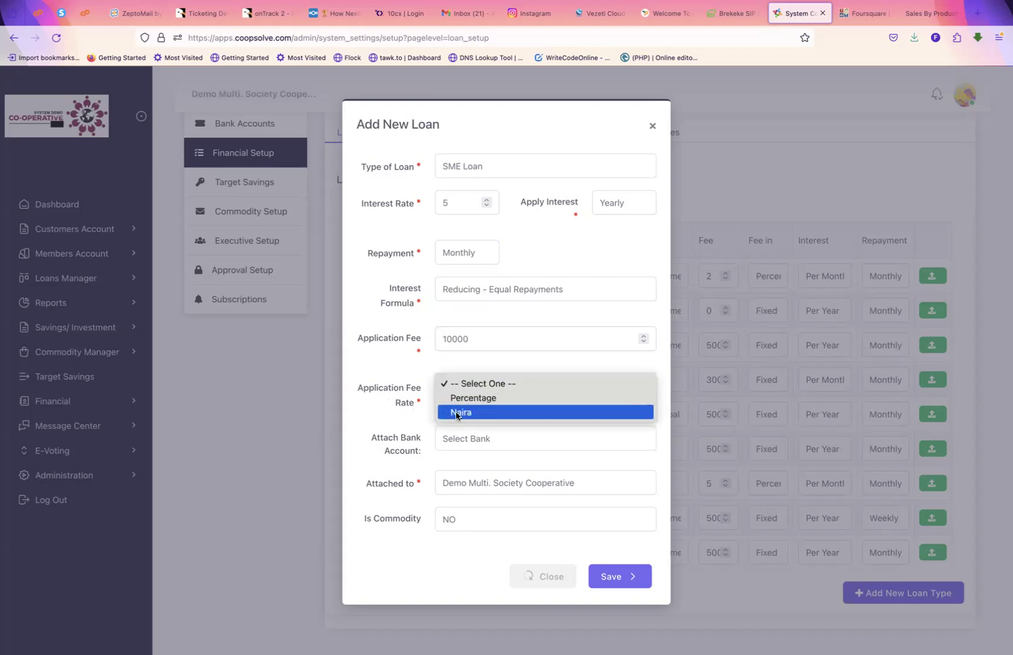
left_click(456, 412)
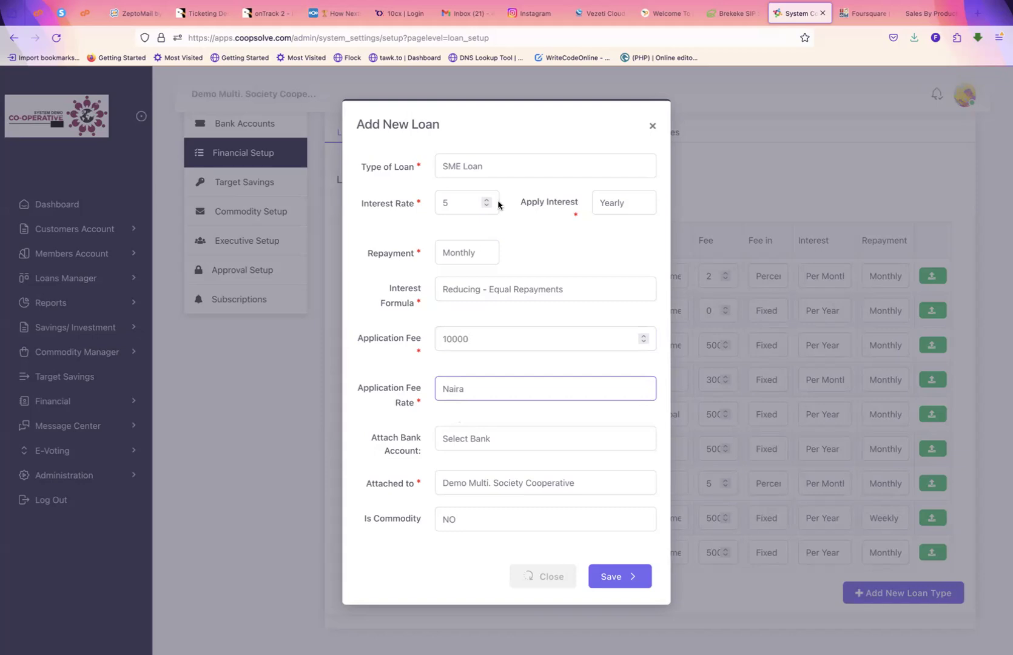
left_click(459, 391)
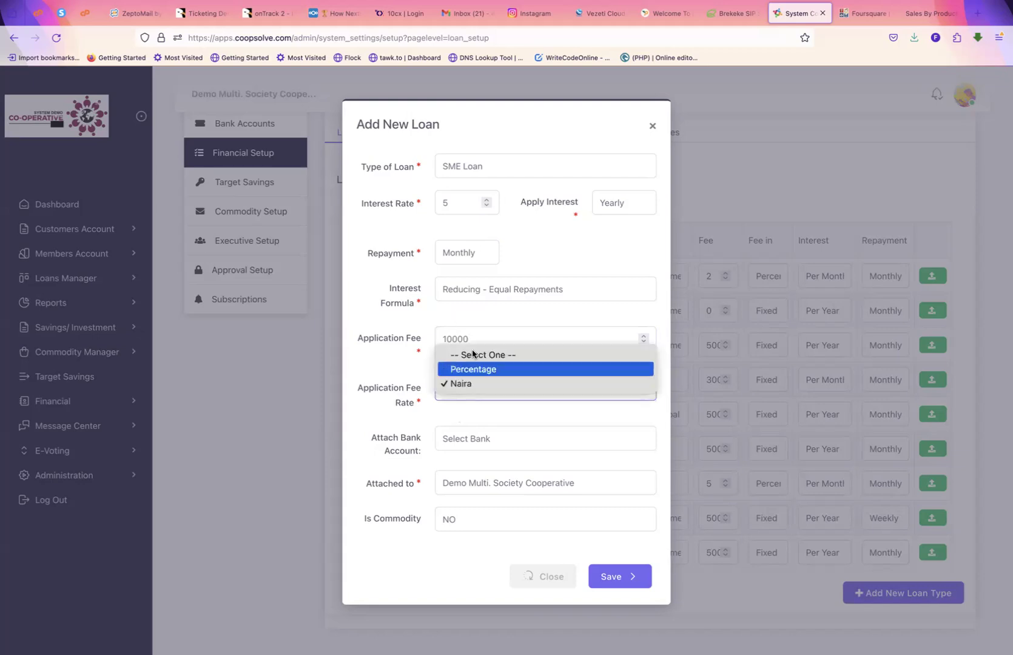
left_click(454, 385)
Step: Attach the Cash at Bank account to the new loan
left_click(393, 437)
left_click(482, 443)
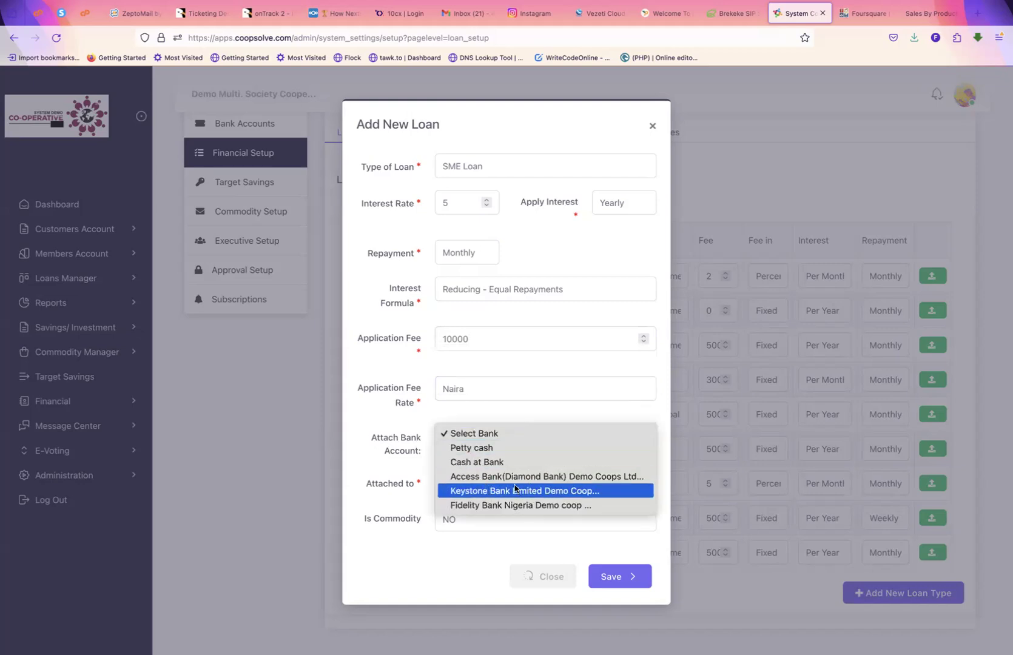
left_click(468, 464)
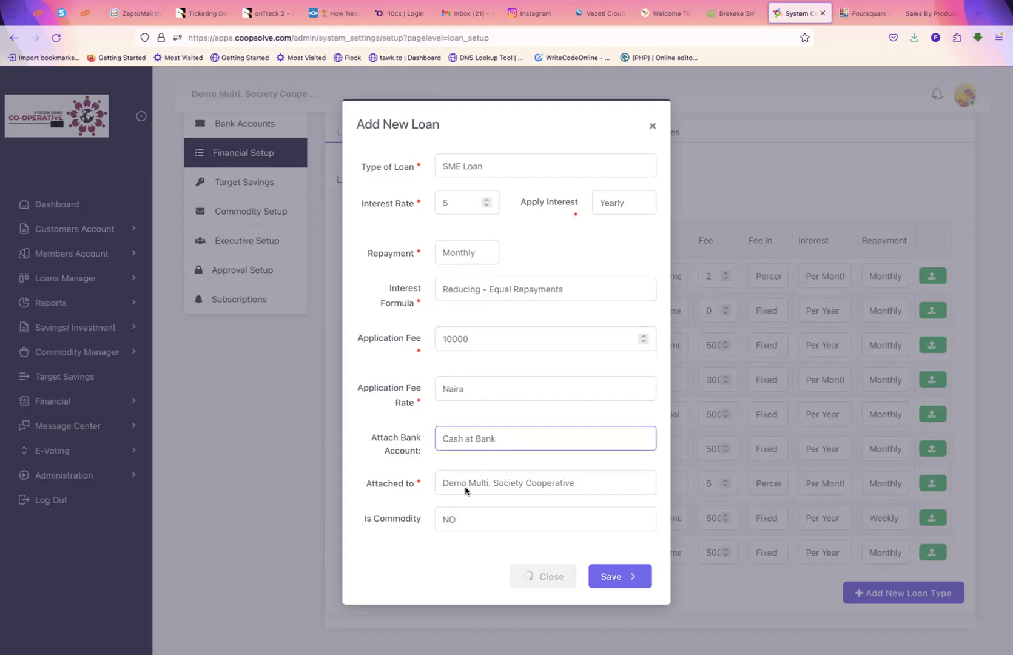
Step: Keep the loan attached to Demo Multi. Society Cooperative and close the new loan form without saving
left_click(502, 483)
left_click(477, 479)
left_click(477, 479)
left_click(398, 486)
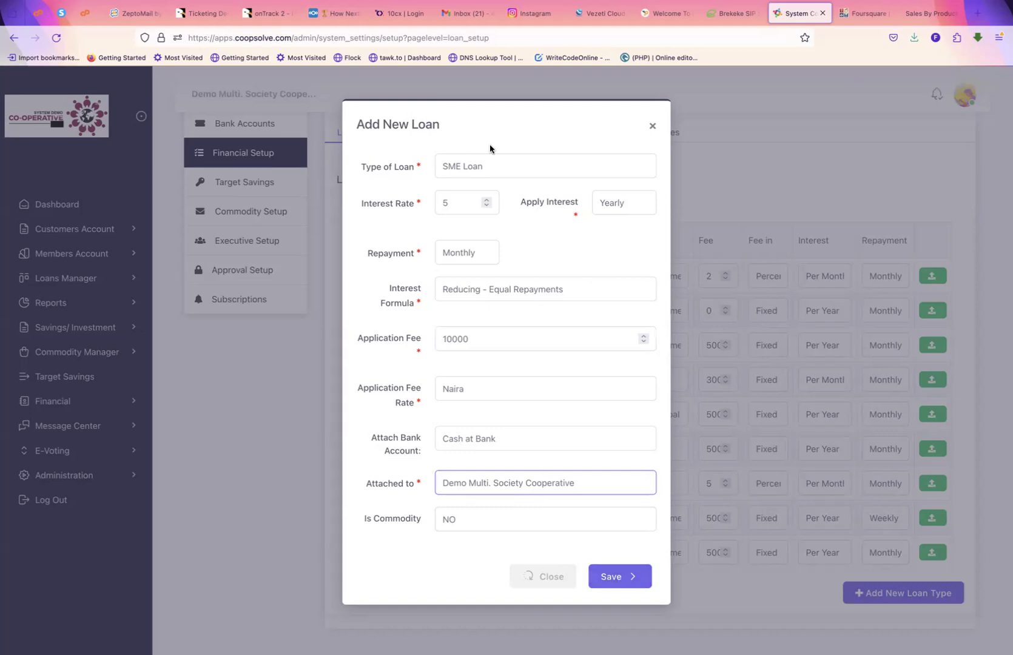
left_click(653, 129)
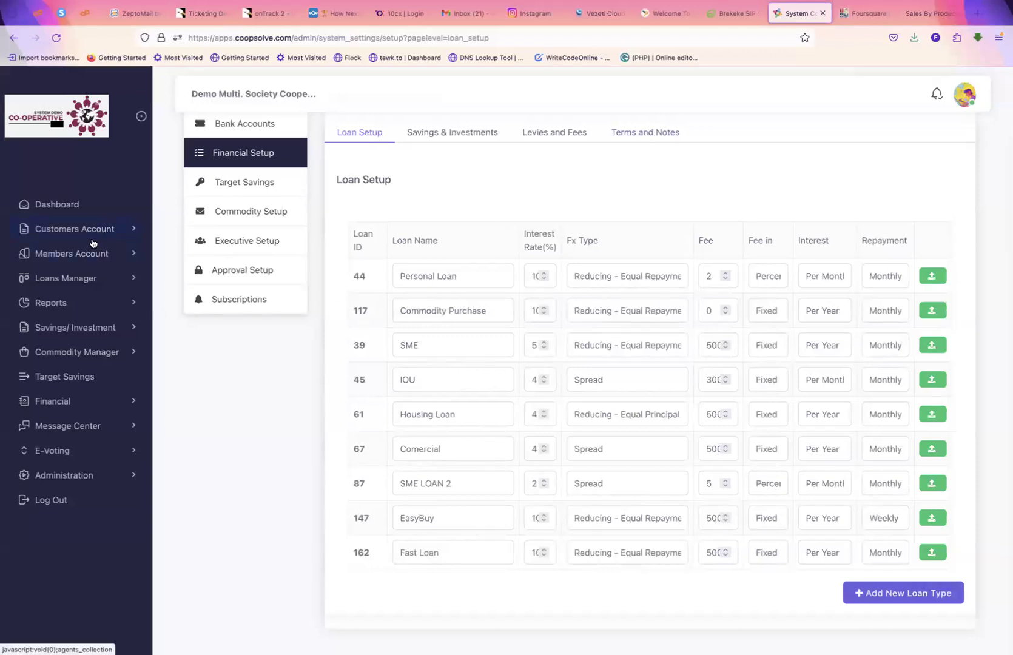
Step: Open the list of all members and bring up its Cell Group Setup
left_click(65, 256)
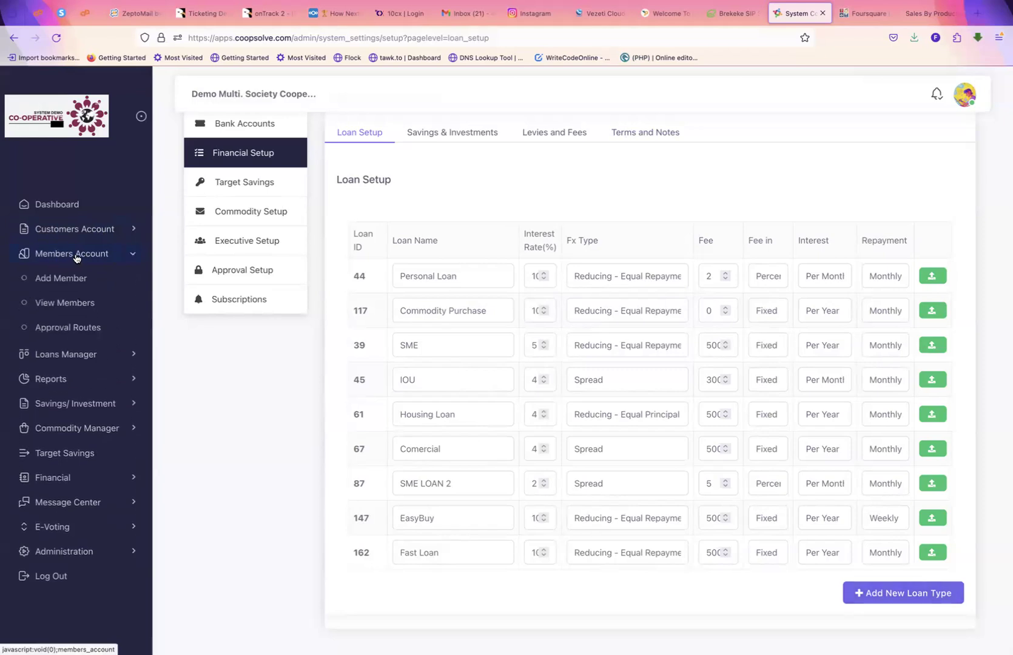
left_click(58, 304)
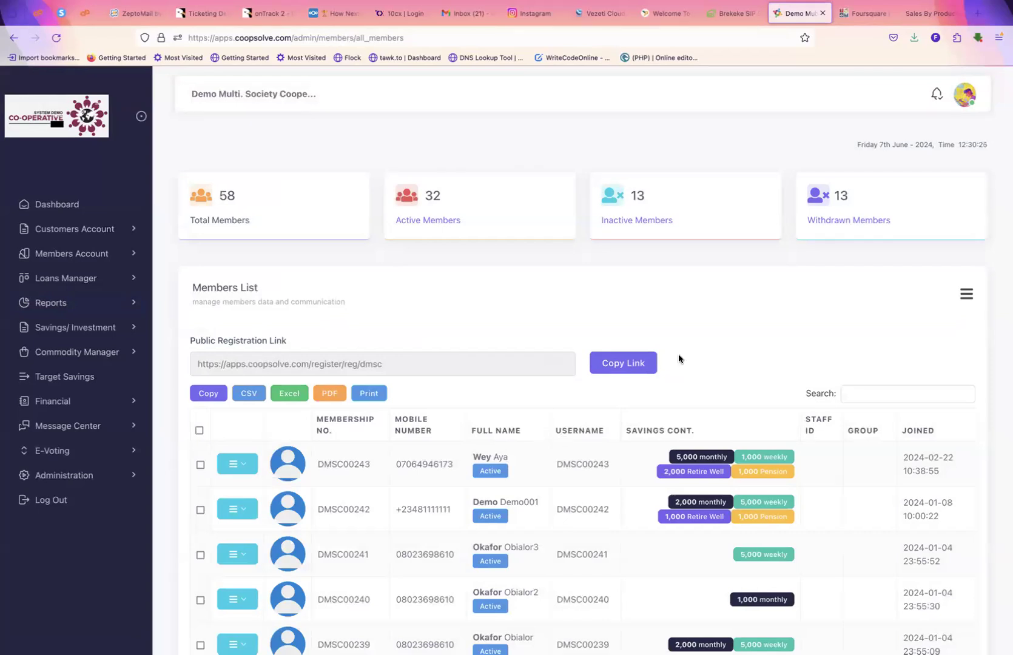
left_click(963, 294)
left_click(966, 293)
left_click(966, 294)
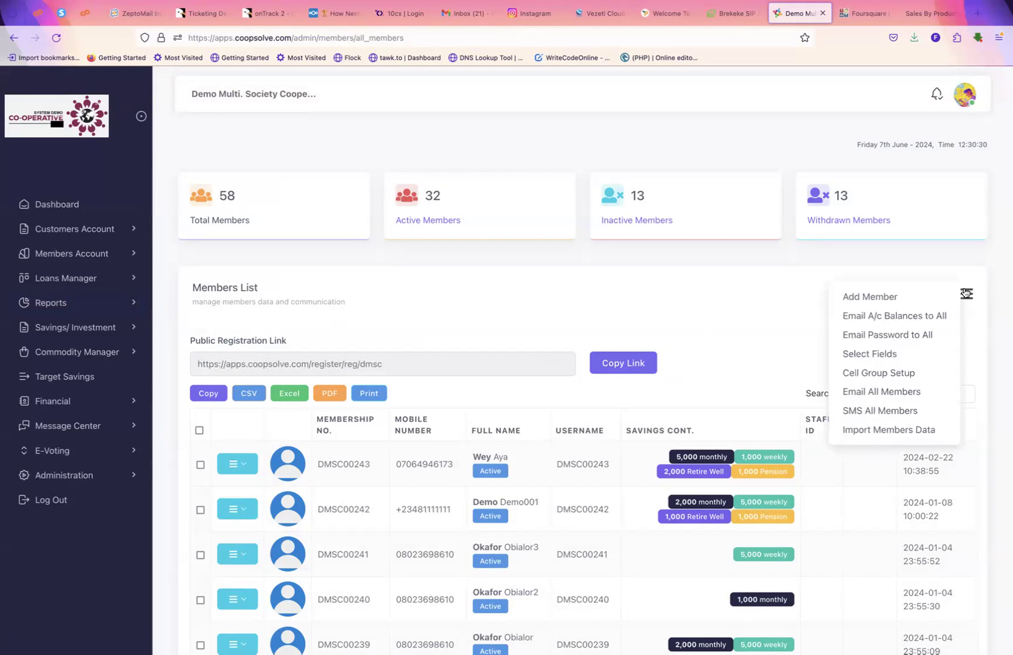
left_click(874, 373)
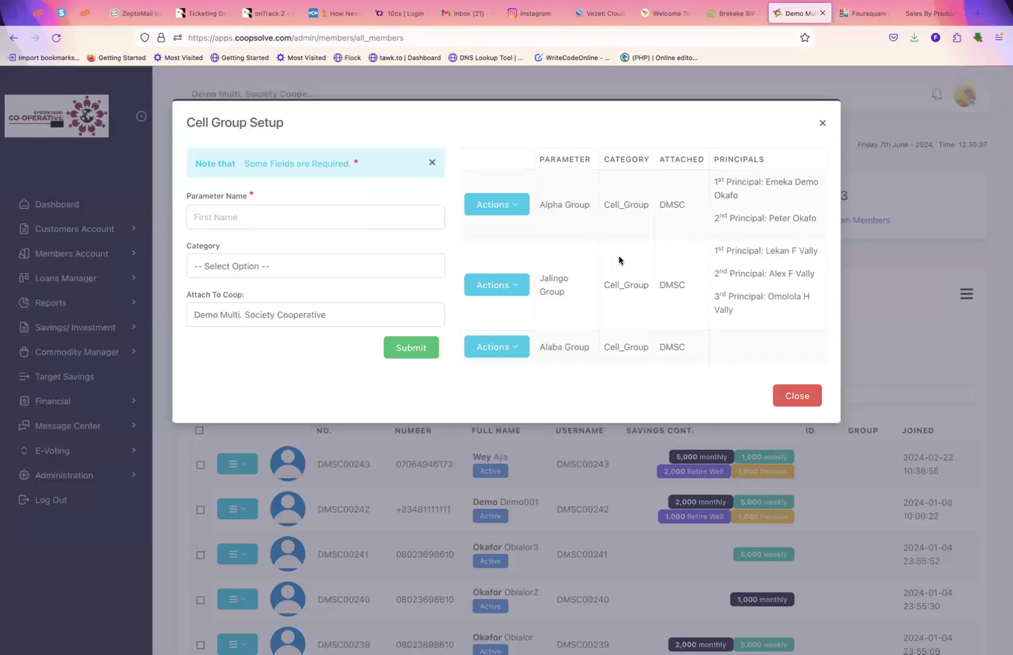
Step: Fill in the cell group form with parameter name Alpha Group, category Cell Group, attached to Demo Multi. Society Cooperative
left_click(248, 219)
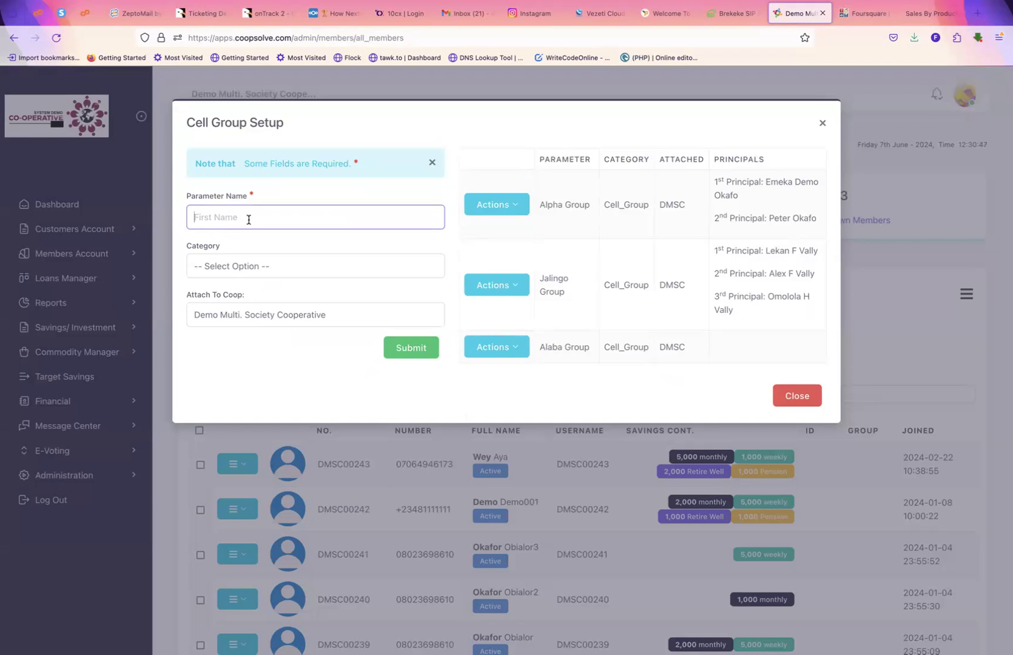
type("Alpha Group")
left_click(262, 270)
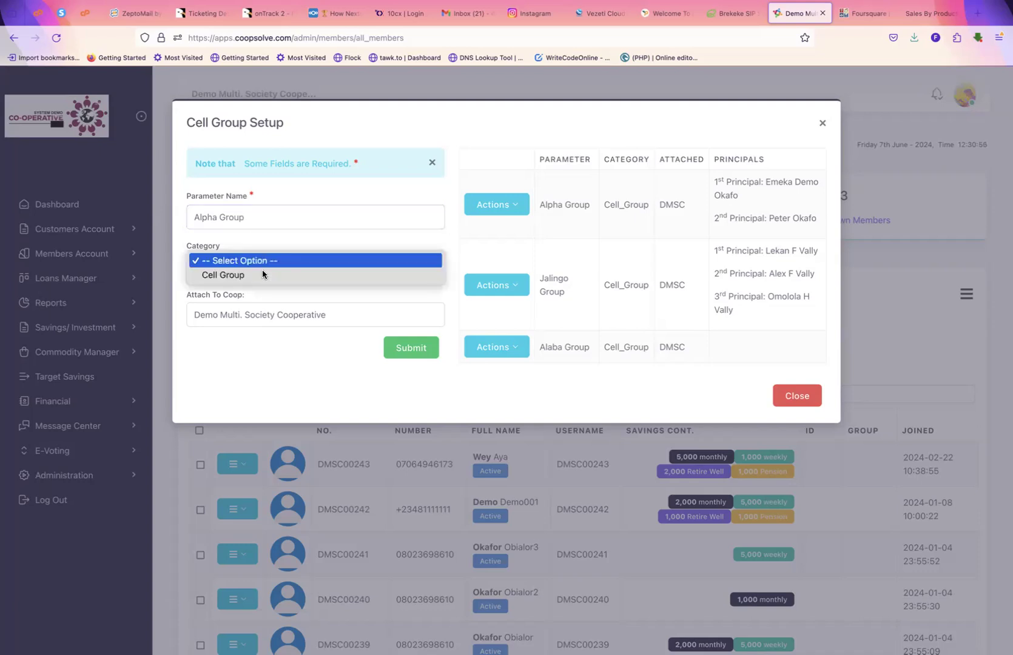
left_click(216, 276)
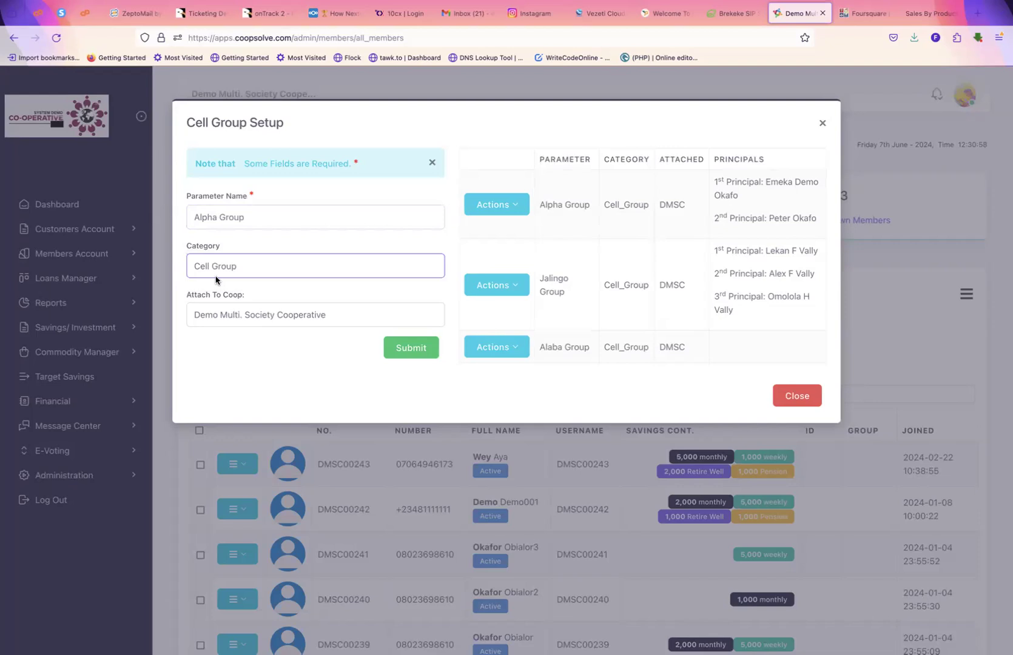
left_click(263, 315)
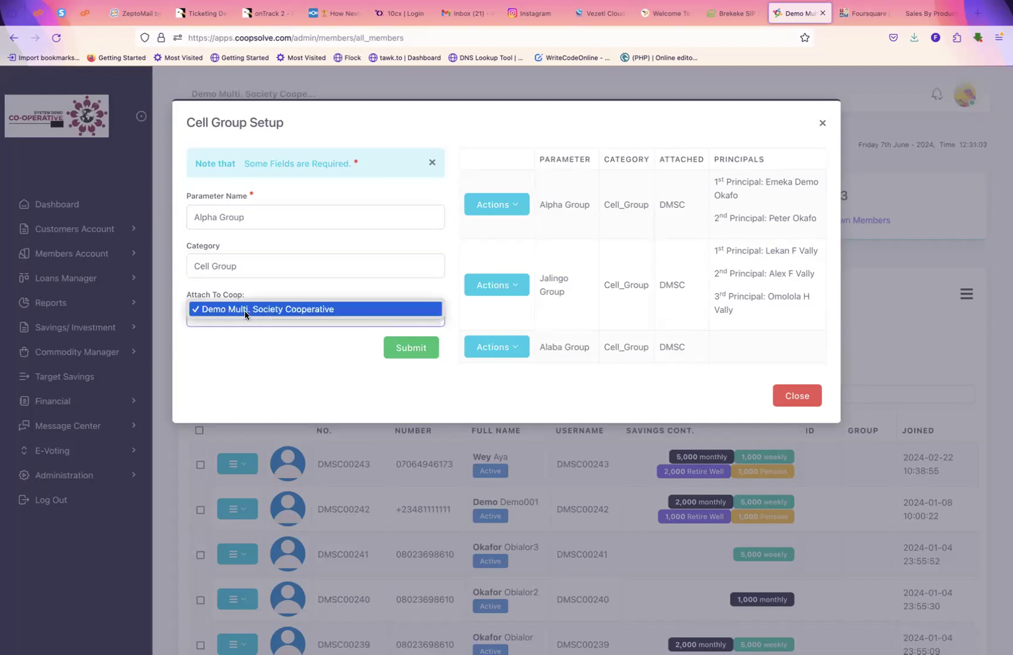
left_click(243, 313)
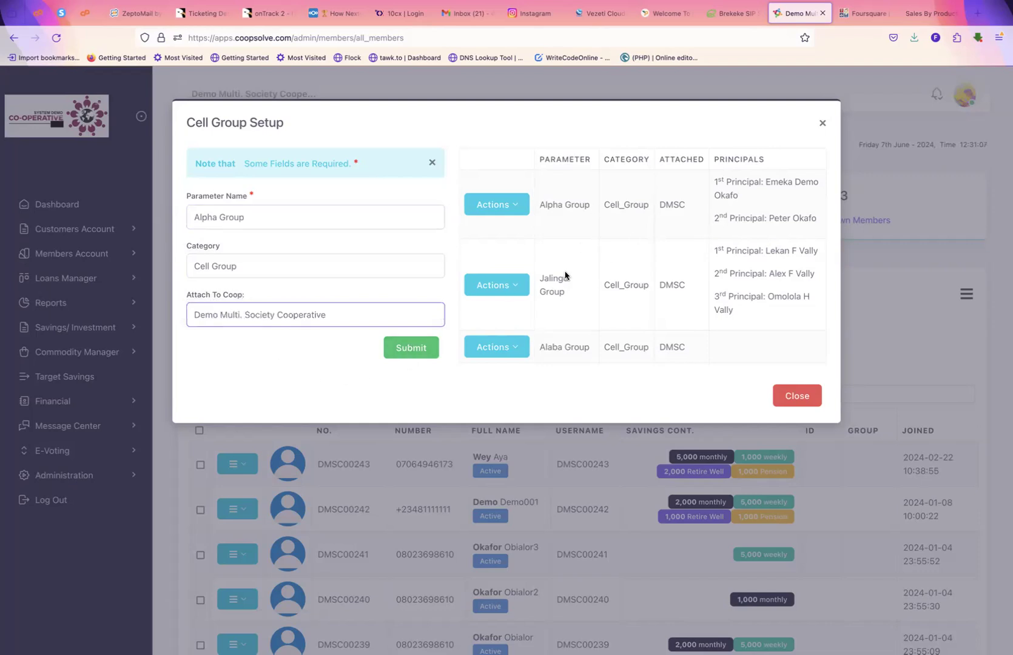
Step: Compare the entered parameter name with the matching Alpha Group entry in the list of existing cell groups
left_click_drag(564, 205, 648, 207)
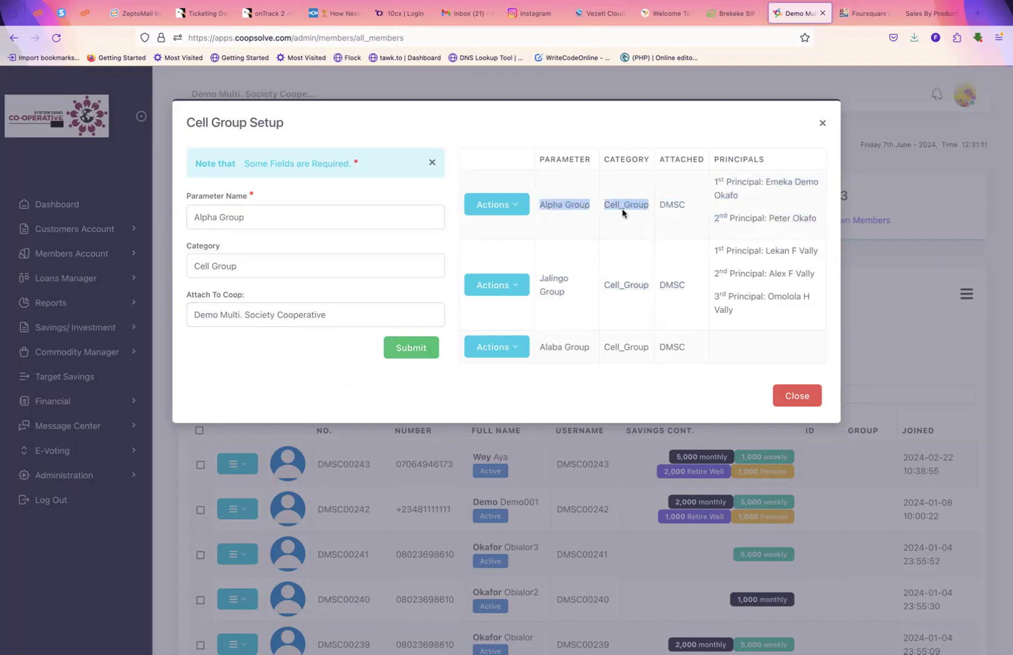
left_click(633, 329)
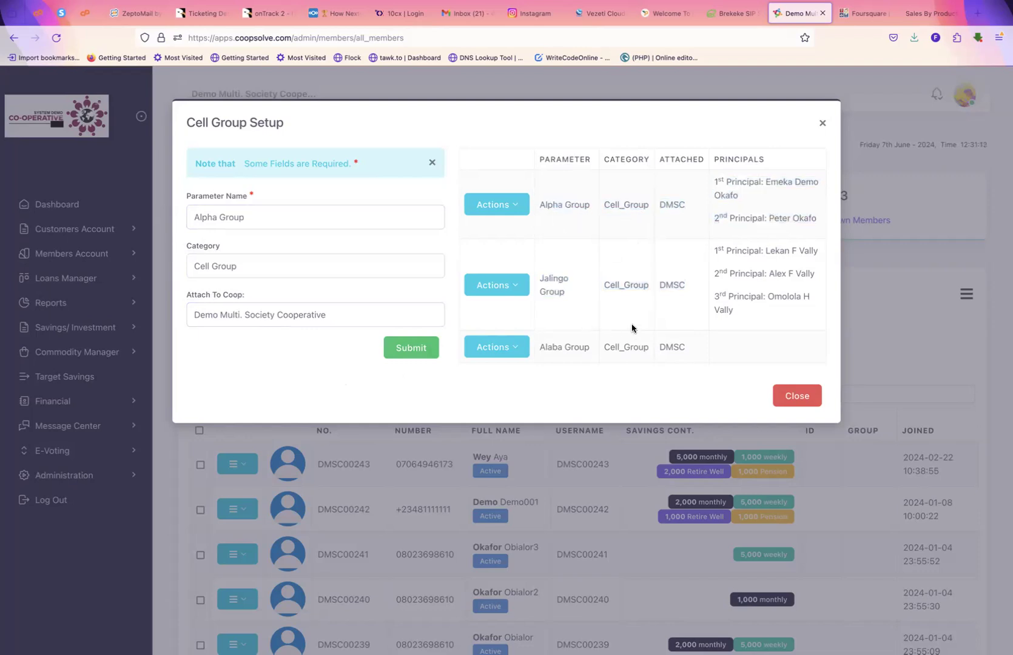
double_click(201, 217)
left_click(248, 218)
double_click(203, 217)
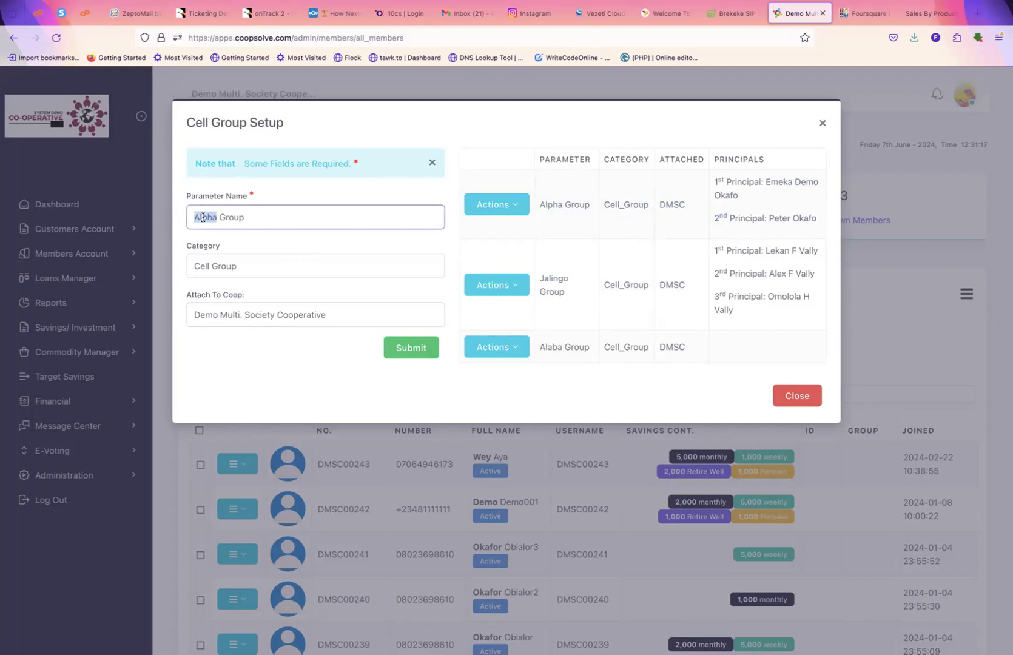
left_click(255, 220)
left_click_drag(255, 220, 206, 222)
left_click(454, 135)
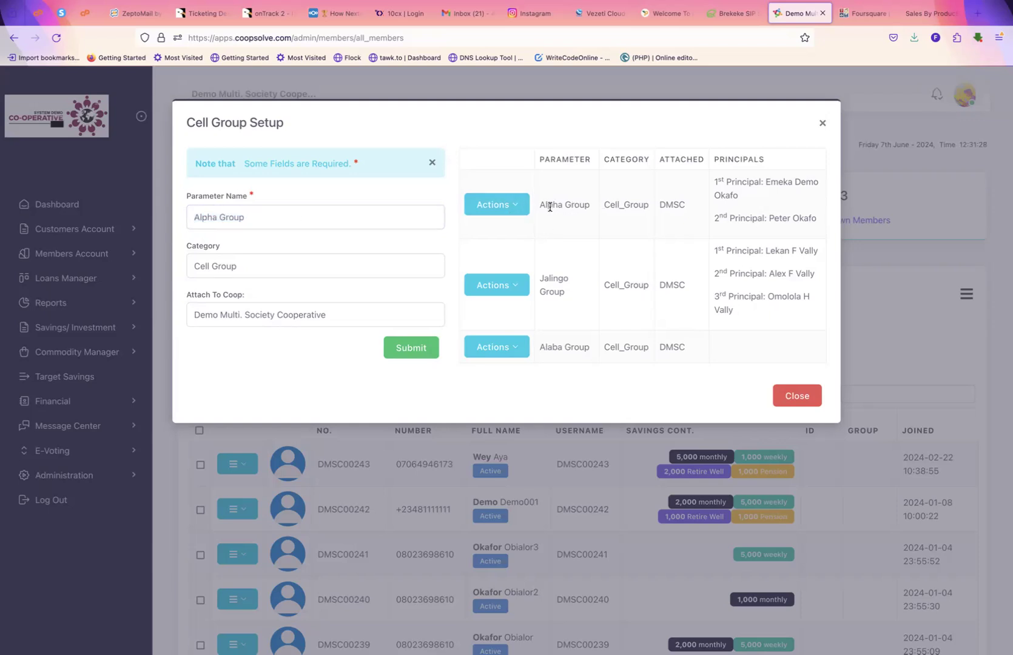
left_click_drag(539, 204, 587, 208)
left_click(593, 221)
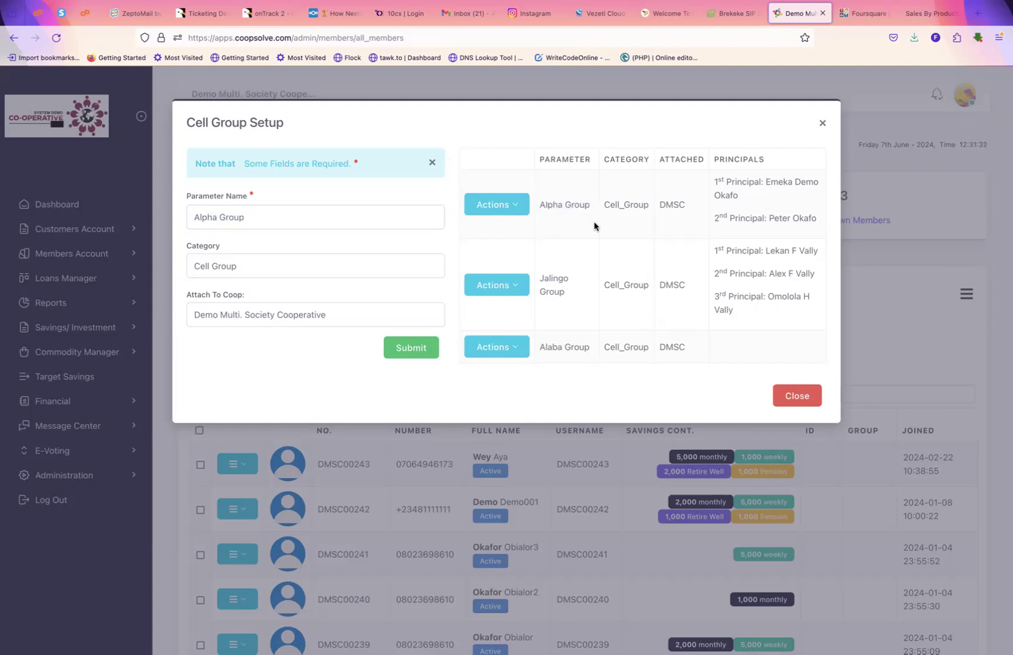
Step: Open the principal assignment for Alpha Group, review its first and second principals, and close it without submitting
left_click(516, 204)
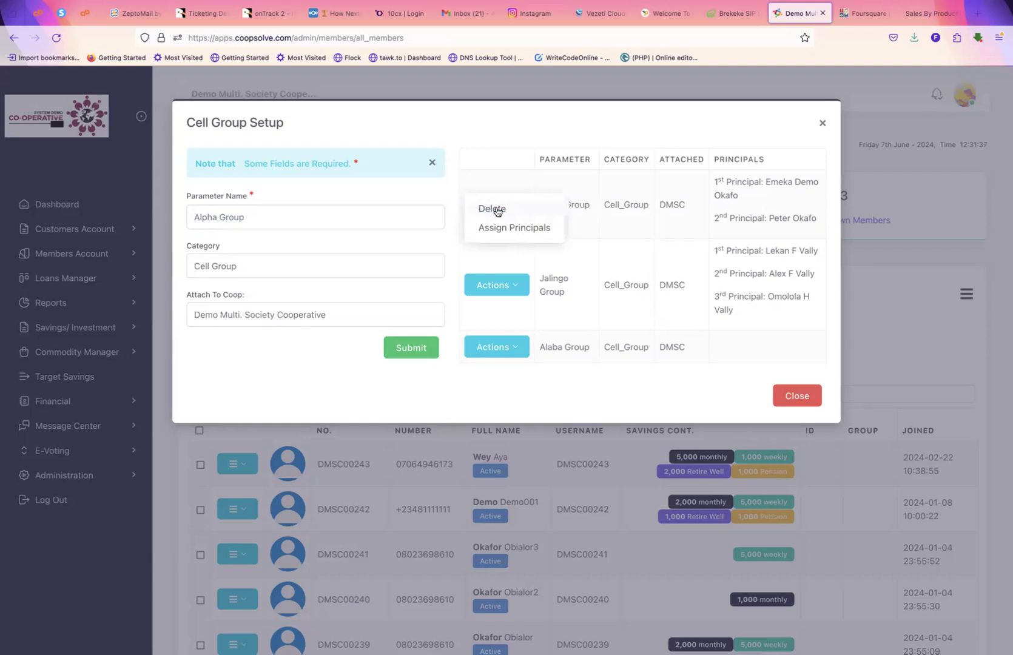
left_click(526, 231)
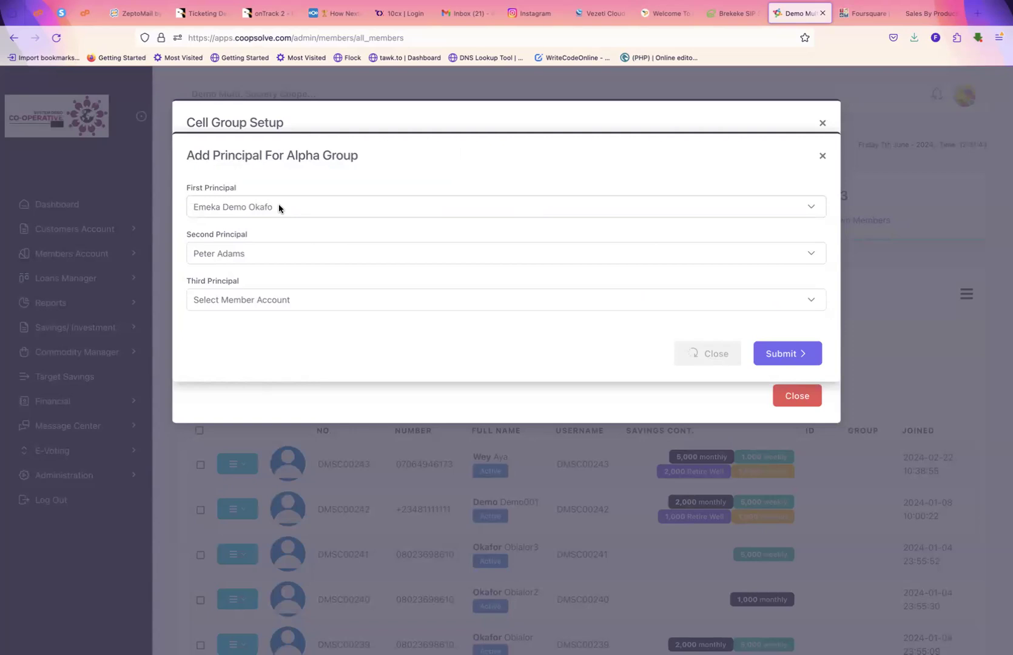
left_click(254, 209)
left_click(254, 209)
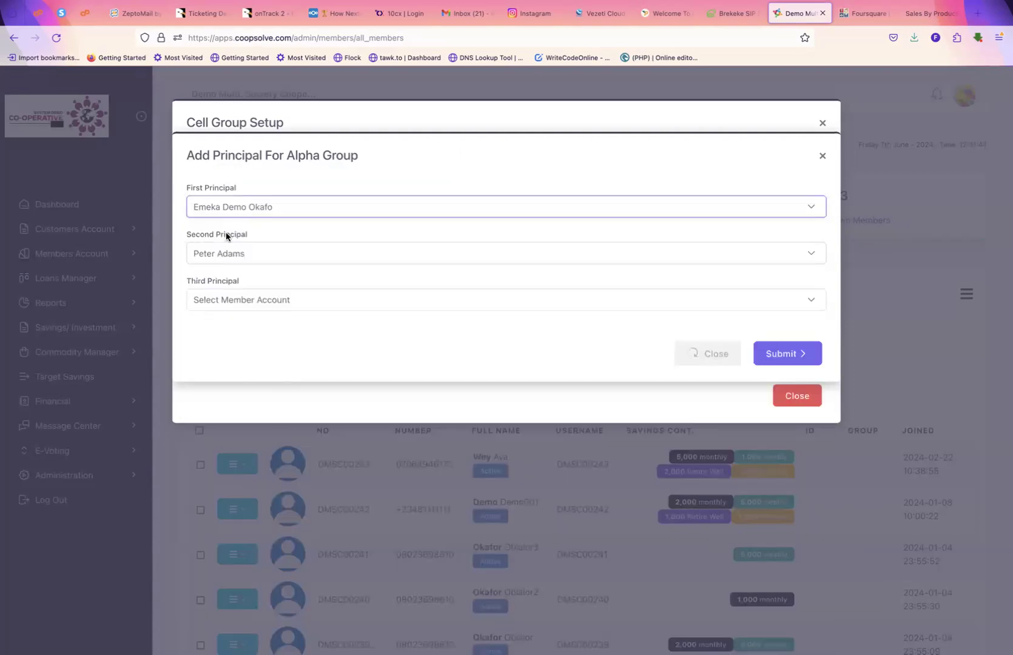
left_click(255, 251)
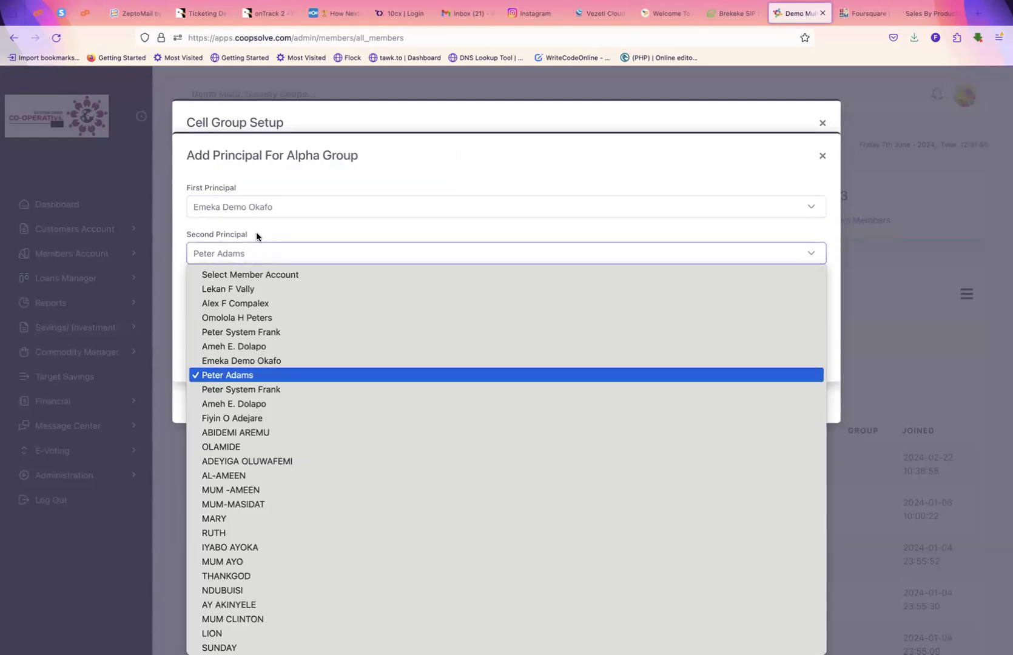
left_click(255, 236)
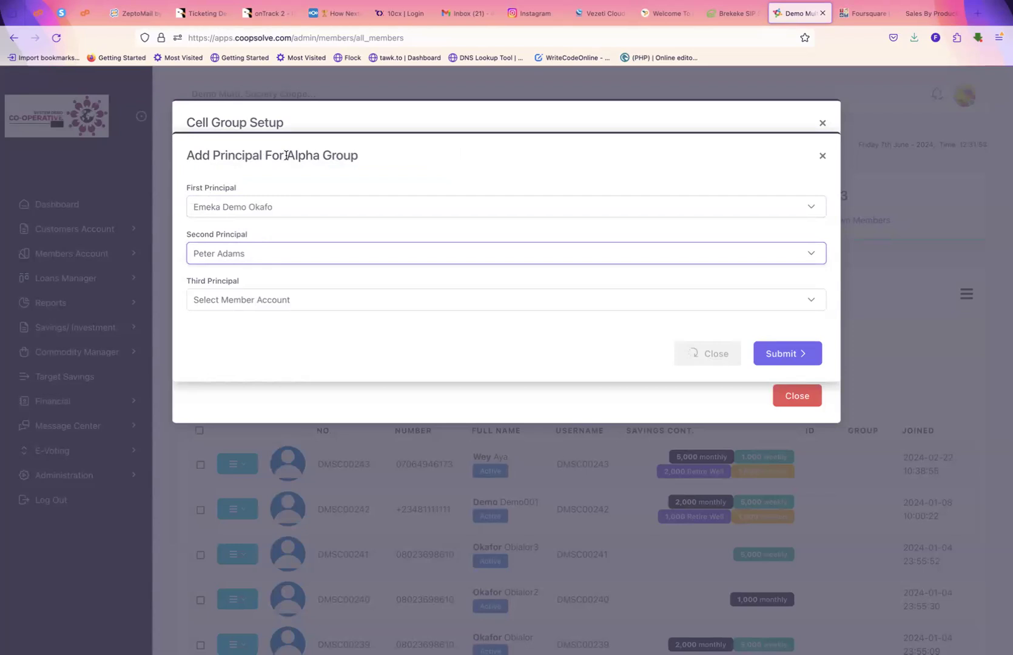
left_click_drag(286, 155, 381, 159)
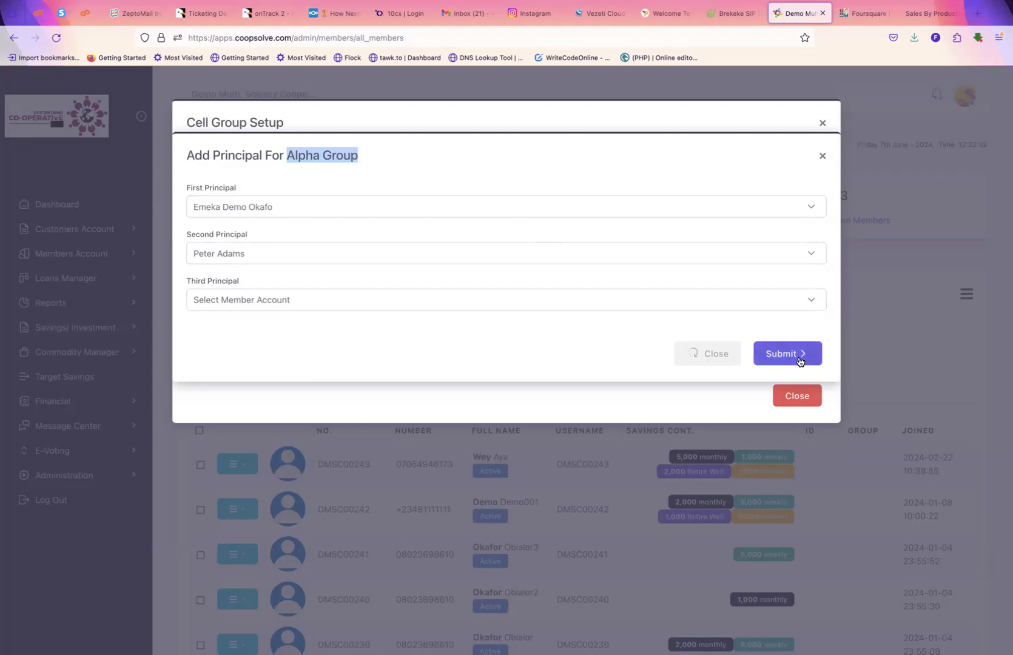
left_click(708, 354)
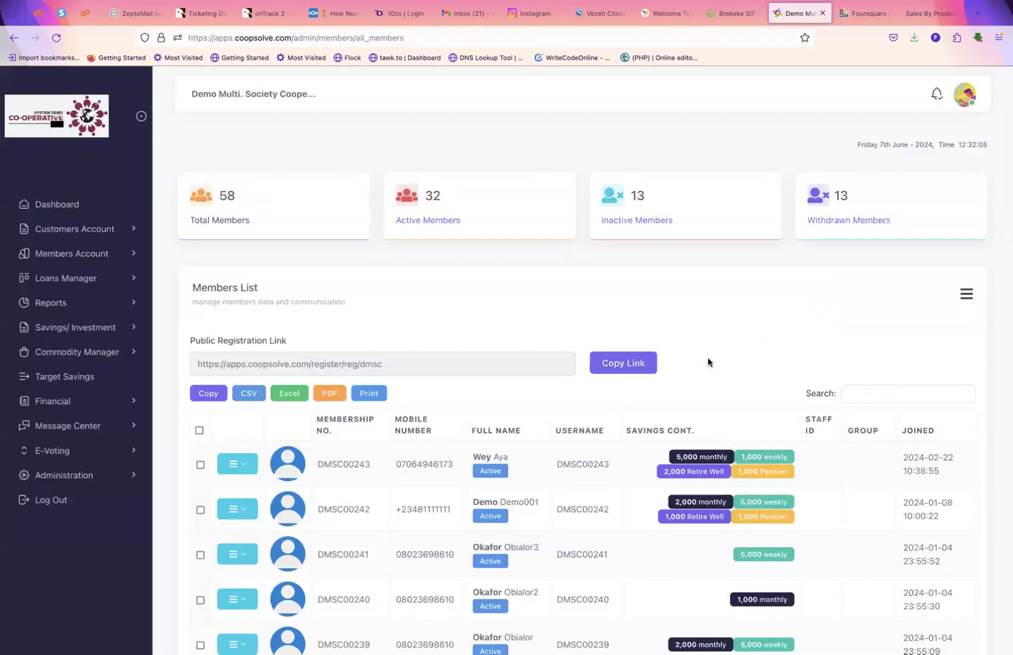
Step: Reopen the Cell Group Setup from the members list, check the entered group name, and close the setup
scroll(741, 363, "down", 2)
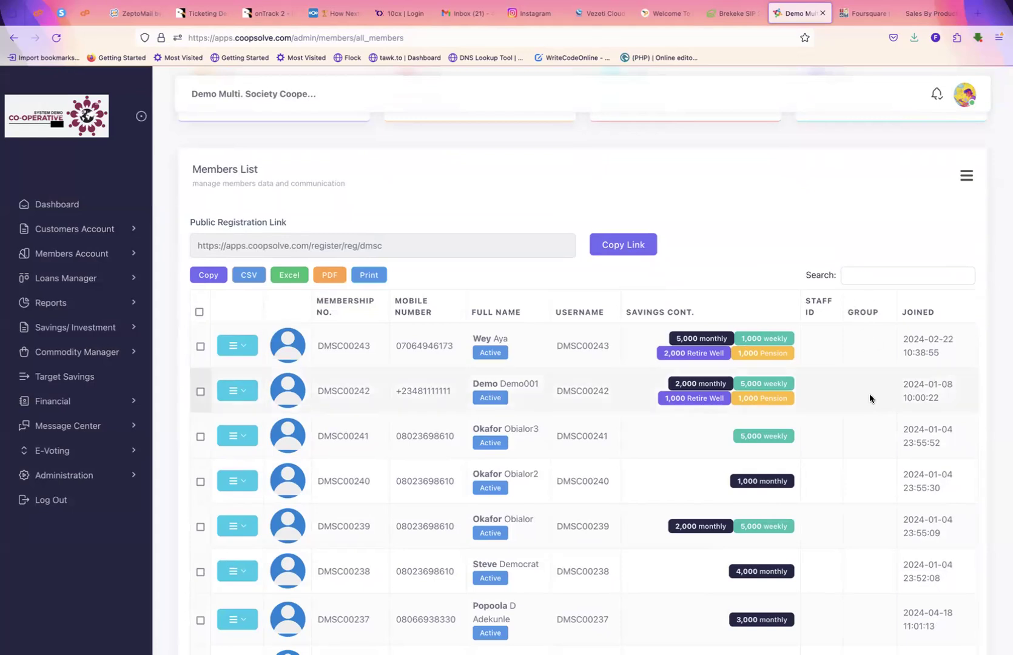
left_click(966, 176)
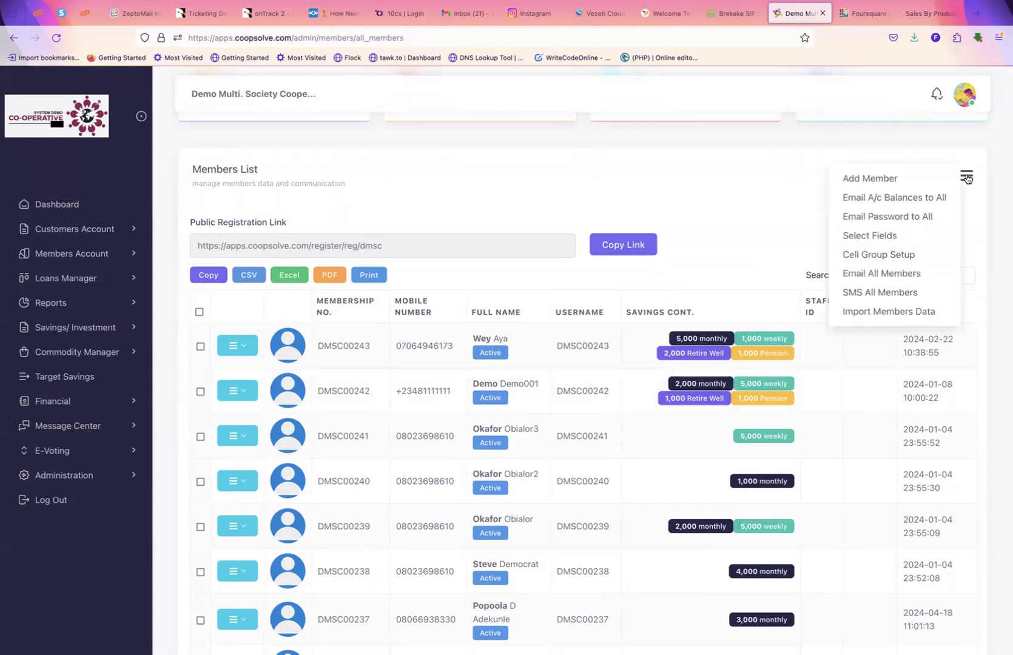
left_click(865, 256)
triple_click(258, 227)
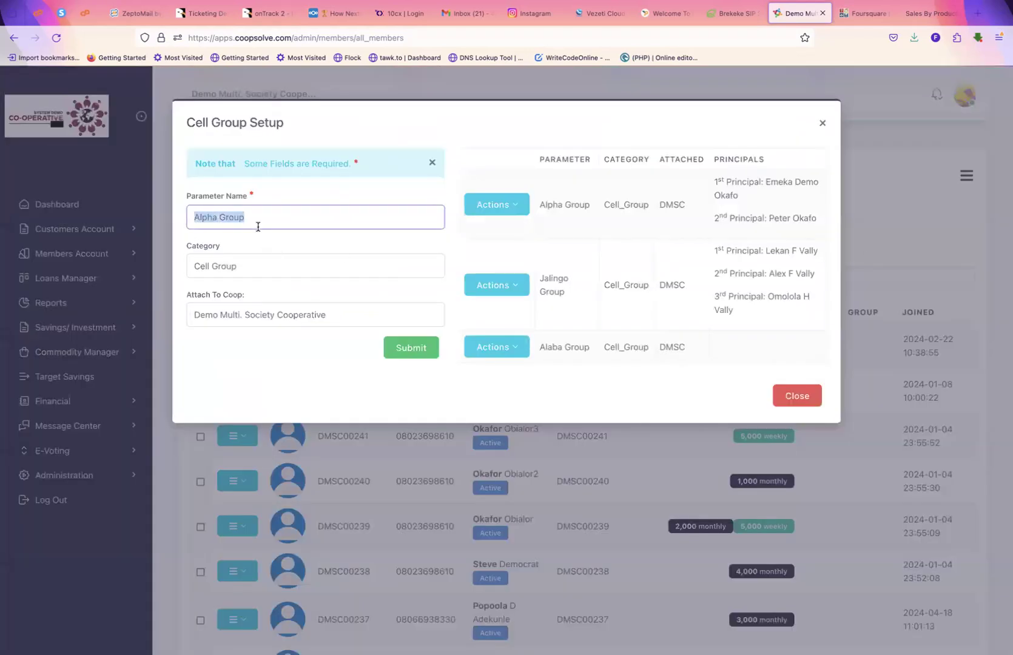
left_click(788, 397)
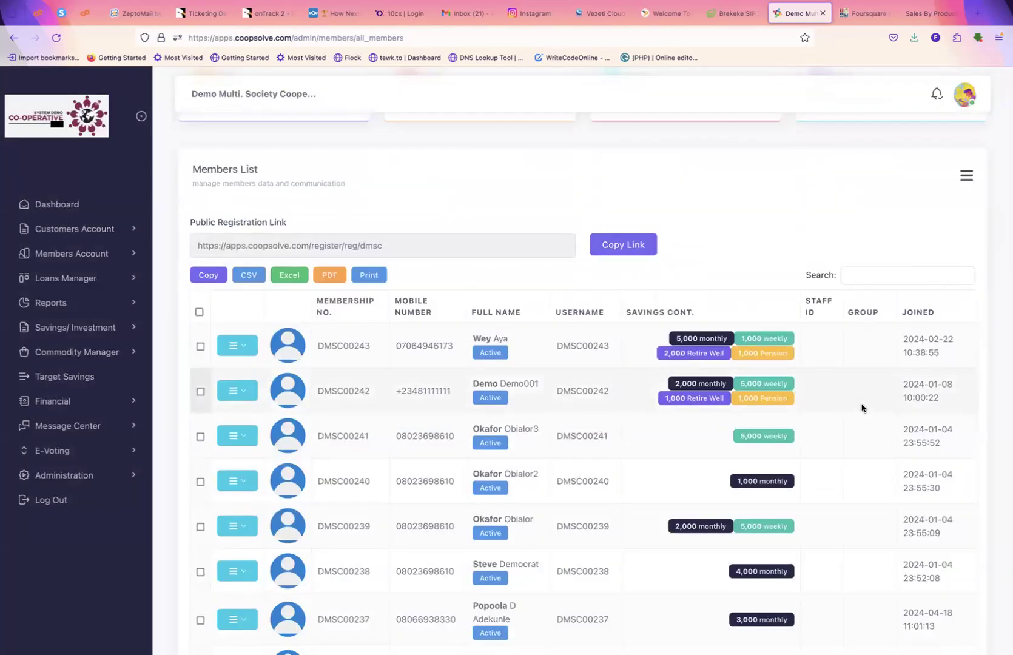
Step: Open the new member form and set the Cell Group in its Employment Details to Alpha Group
left_click(94, 255)
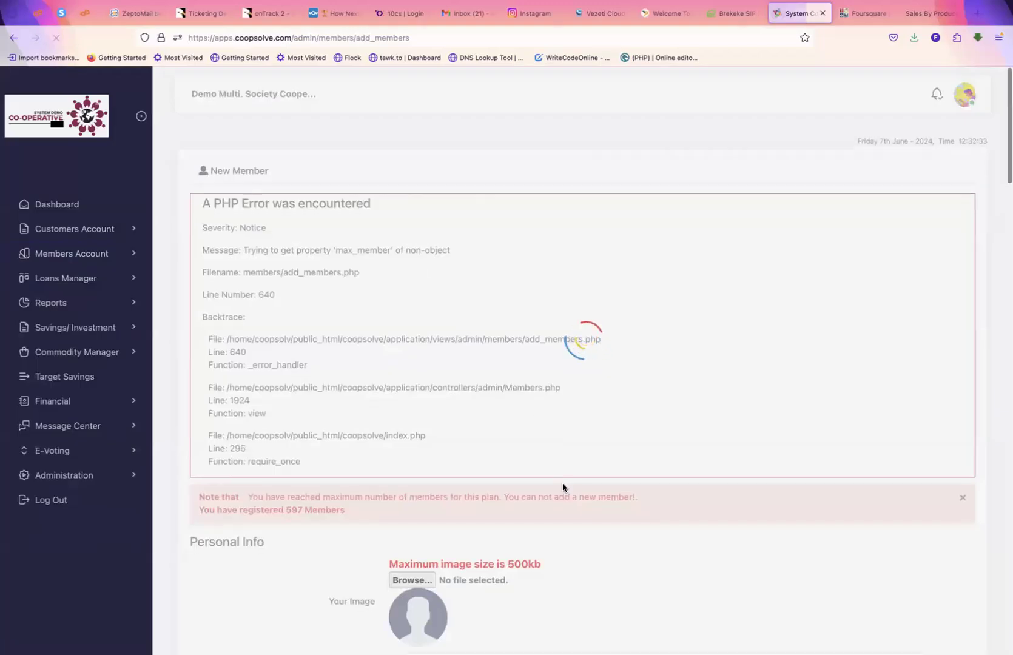
scroll(562, 483, "down", 6)
scroll(563, 484, "down", 2)
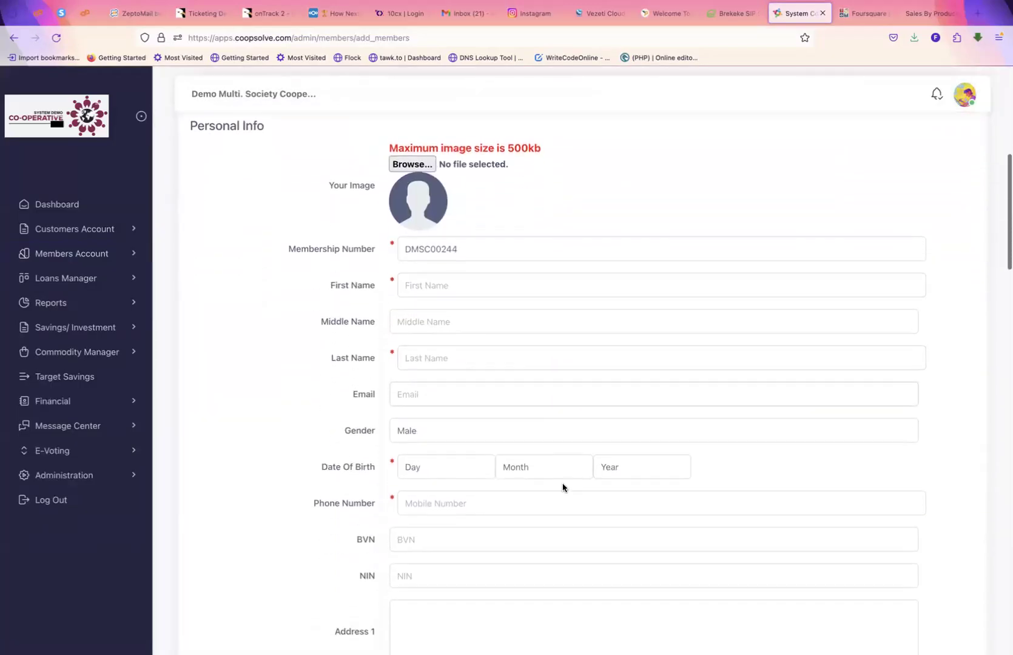
scroll(656, 515, "down", 3)
scroll(656, 516, "down", 1)
scroll(656, 516, "up", 2)
scroll(656, 516, "down", 1)
scroll(656, 516, "down", 10)
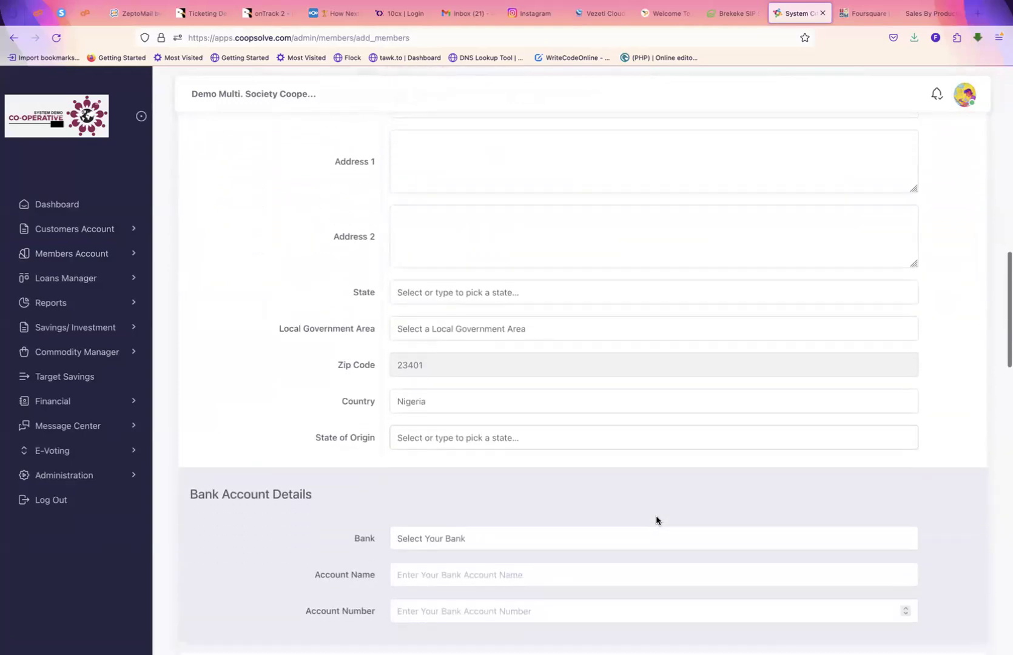
scroll(656, 515, "up", 2)
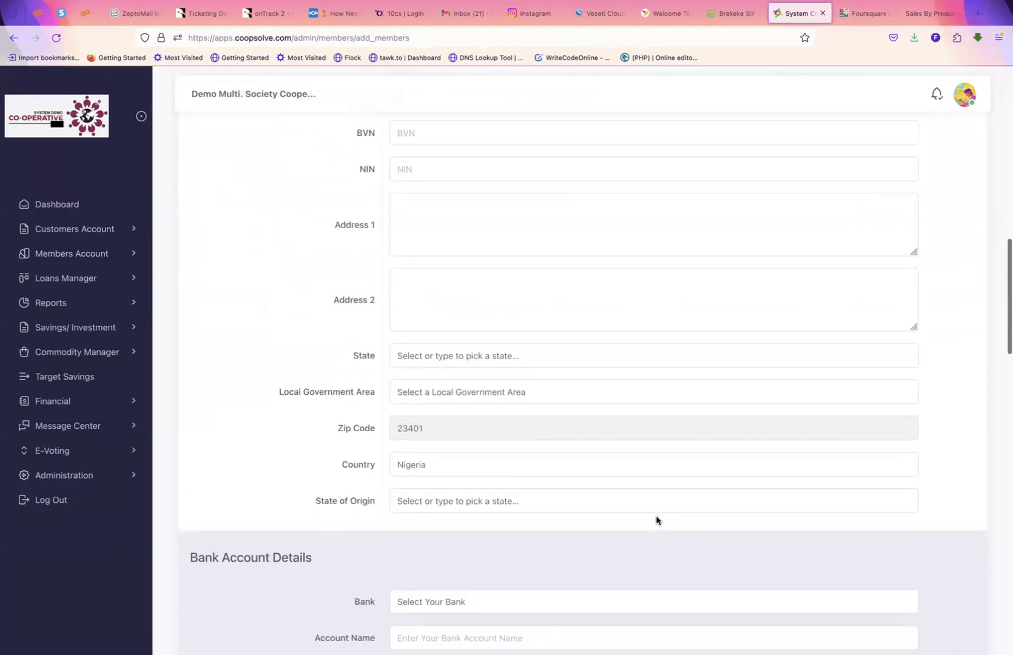
scroll(656, 516, "down", 12)
scroll(657, 518, "down", 7)
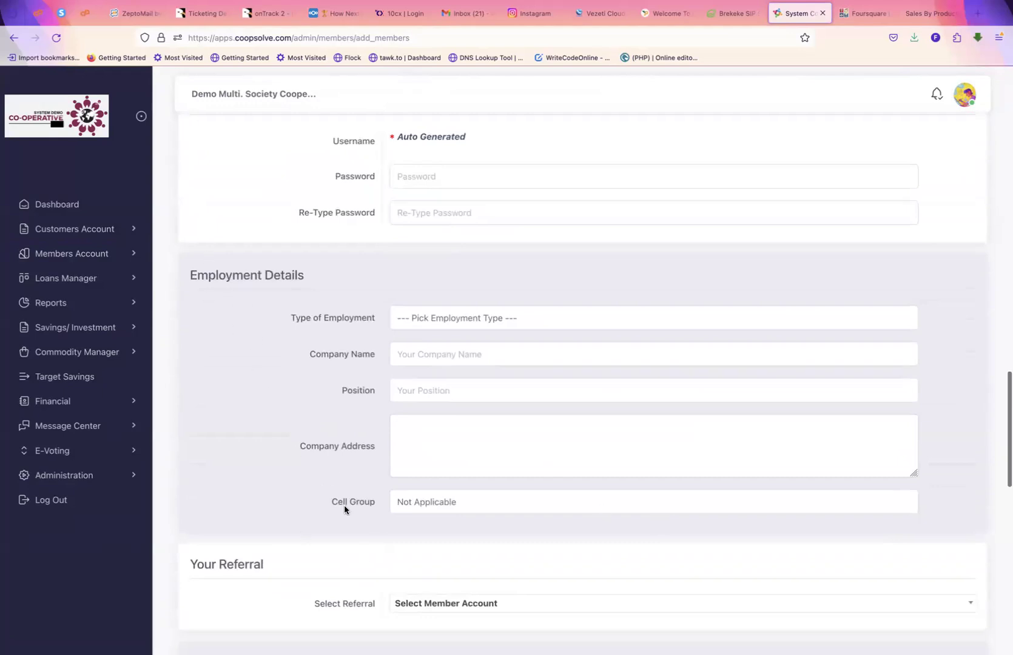
left_click(447, 503)
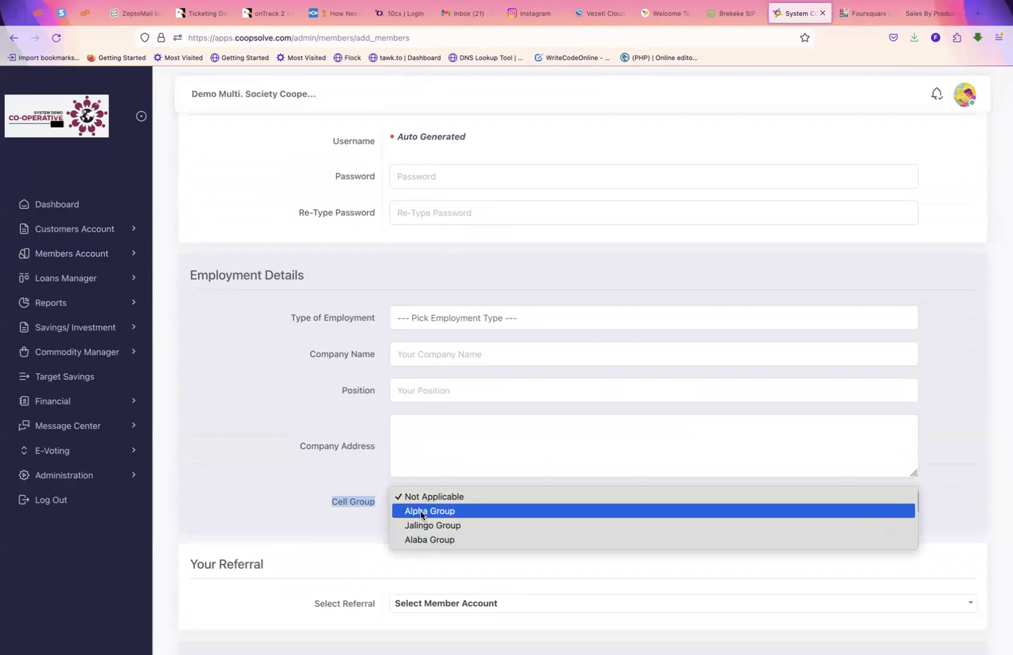
left_click(421, 514)
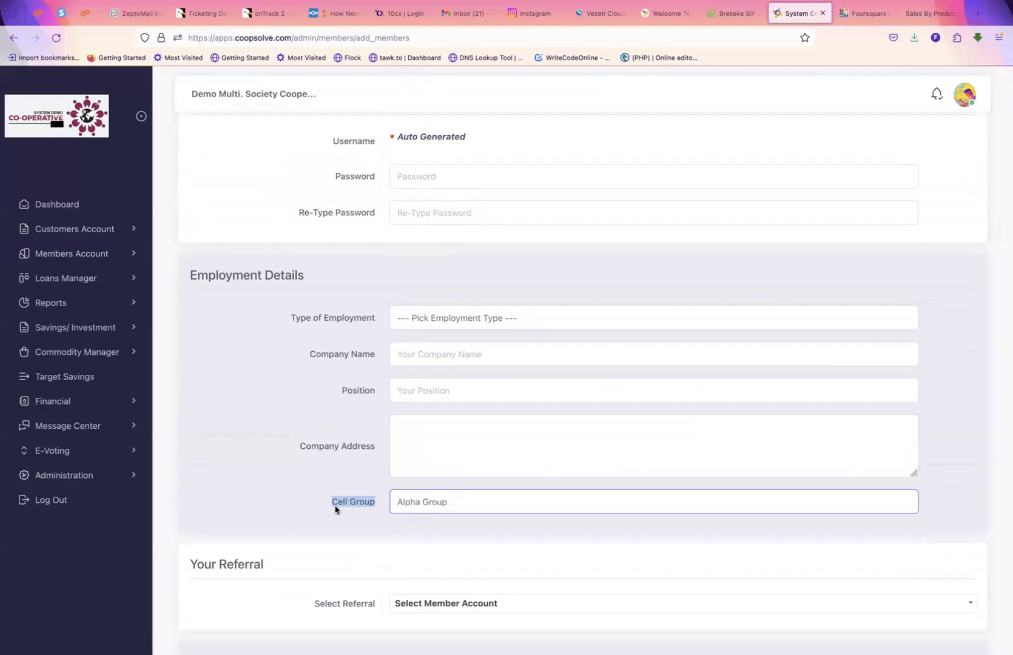
Step: Review the next of kin, nominee and savings contribution sections of the new member form
scroll(359, 569, "down", 5)
scroll(359, 570, "down", 8)
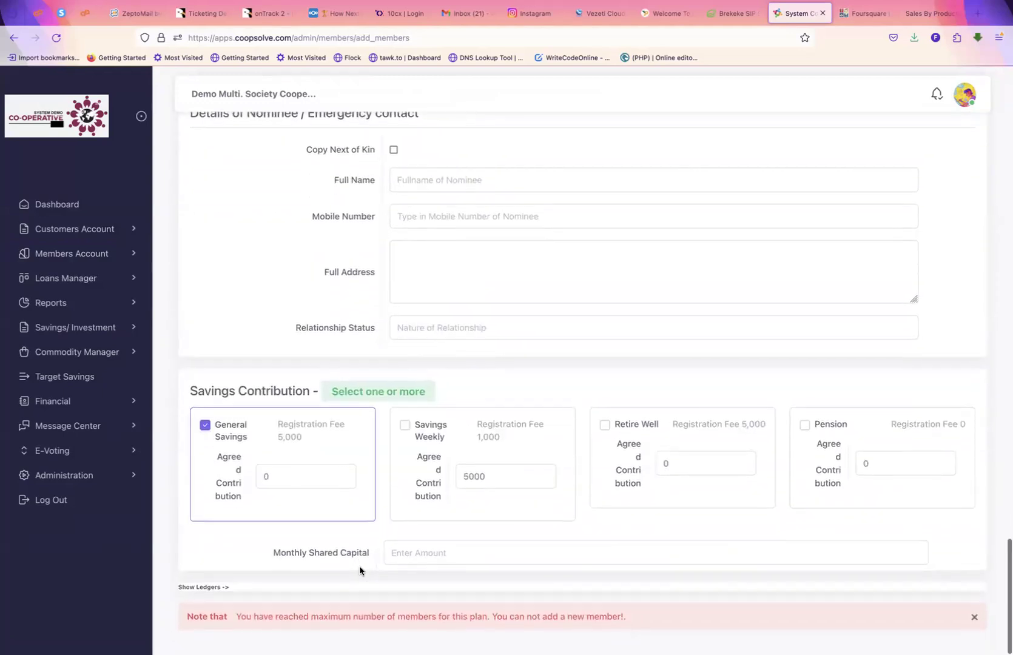
scroll(359, 570, "up", 2)
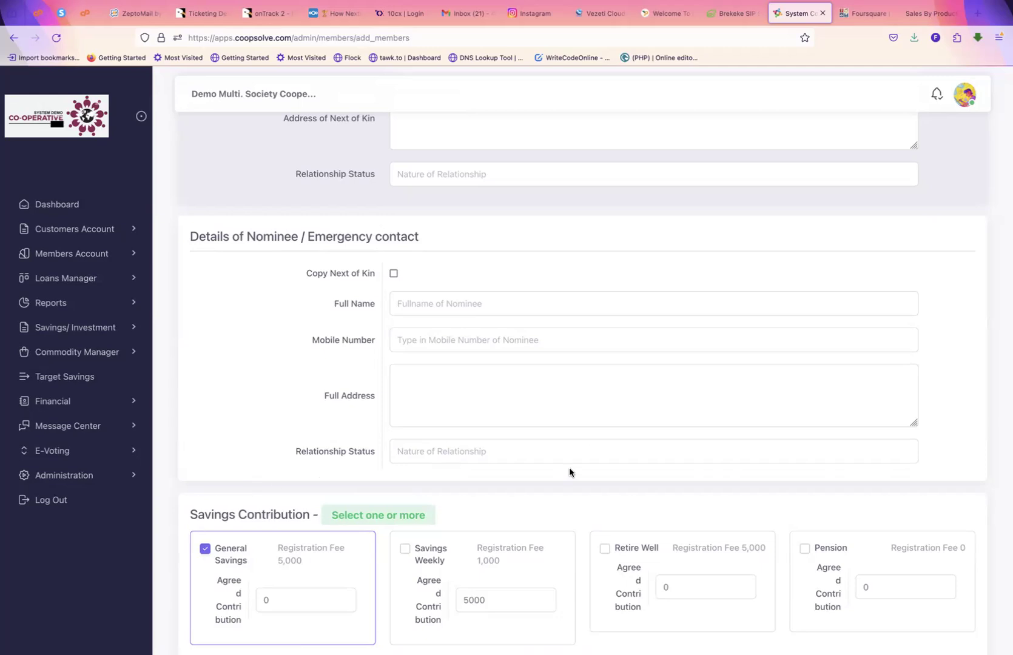
scroll(852, 463, "up", 3)
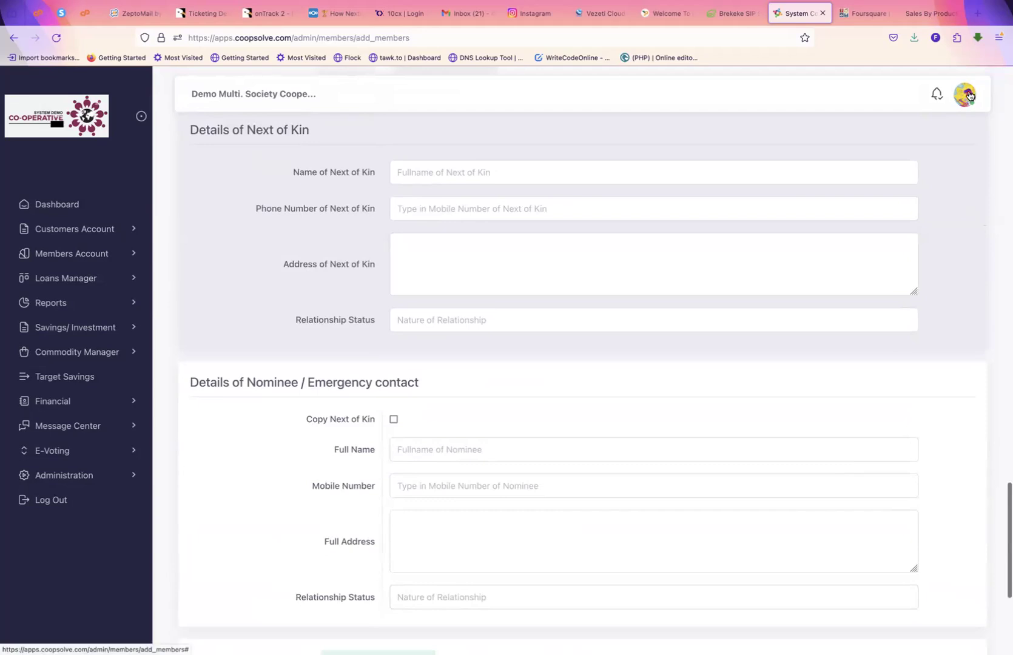
Step: Open the admin account's Change Password form and go through its old, new and confirm password fields
left_click(965, 94)
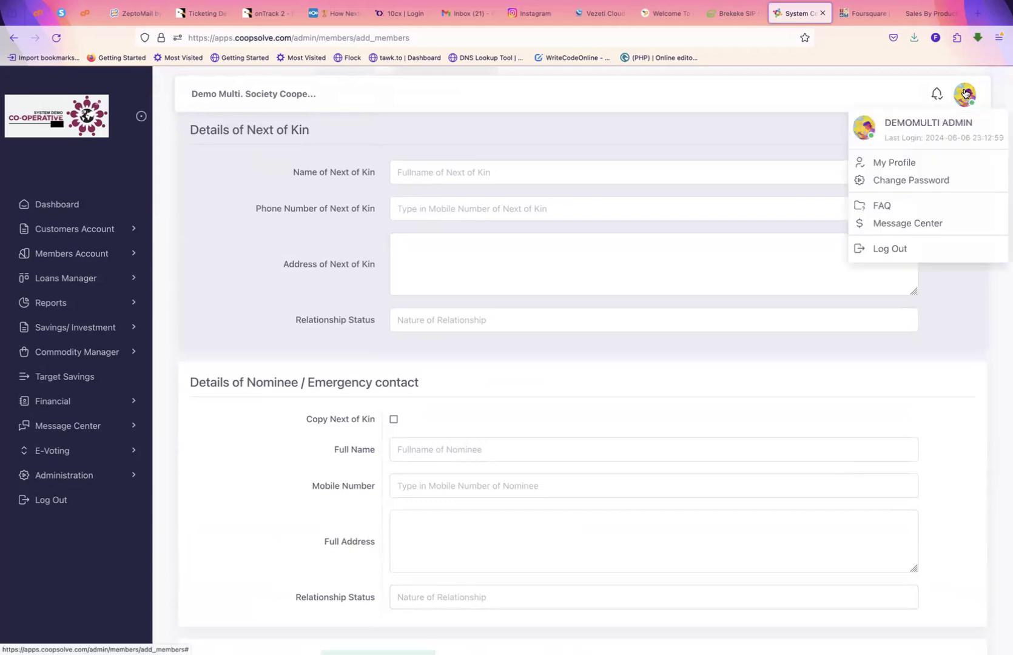
left_click(907, 182)
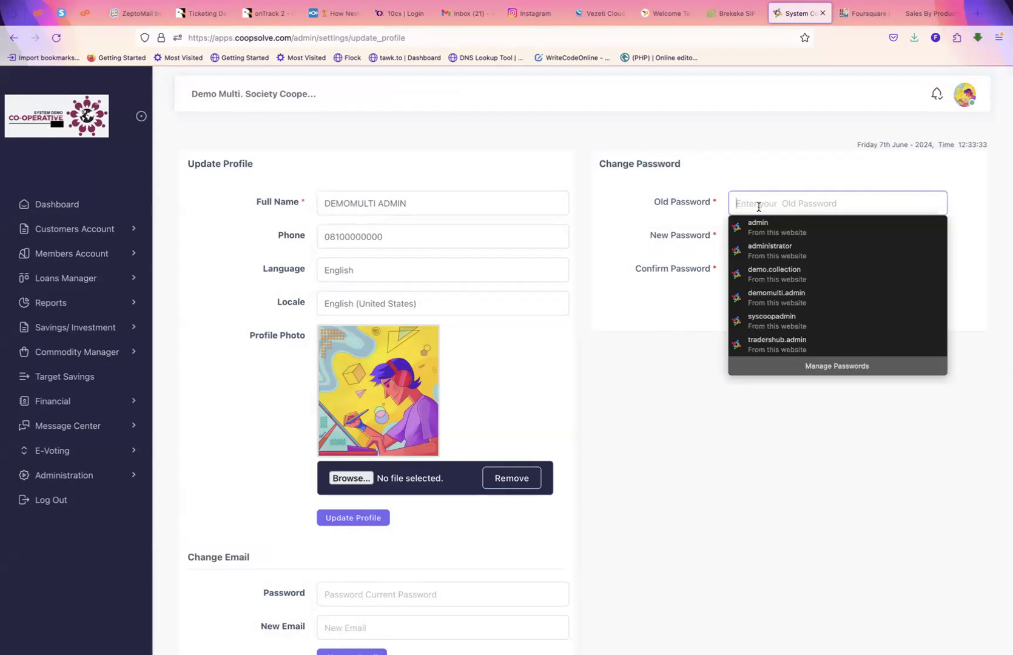
left_click(671, 206)
left_click(741, 236)
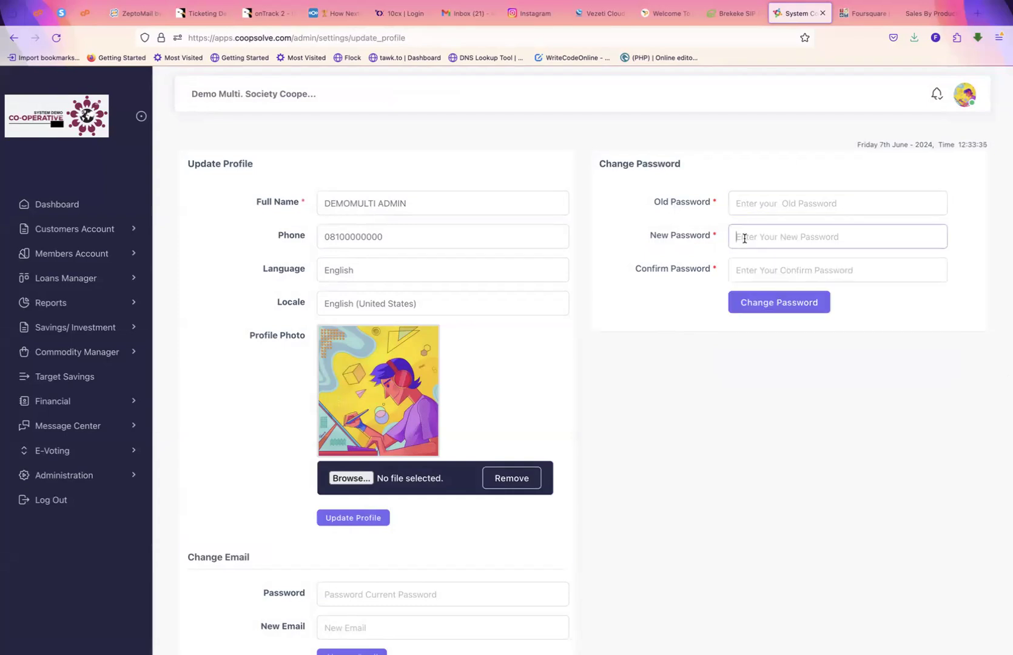
left_click(687, 278)
left_click(764, 268)
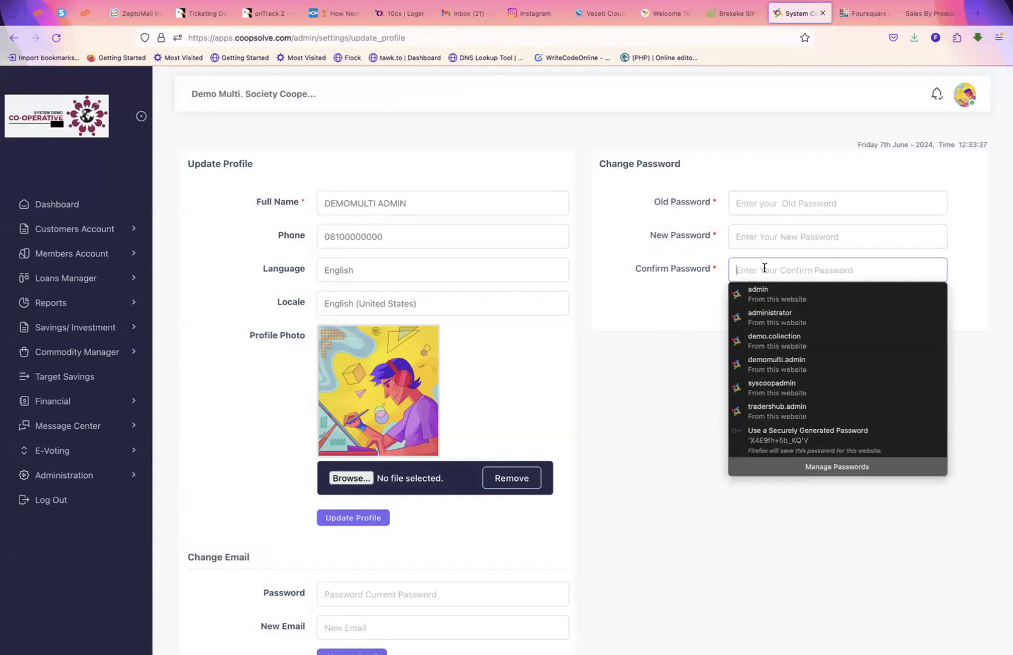
Step: Review the Profile Photo section of the admin profile, opening the image file chooser and closing it without picking a file
left_click(600, 331)
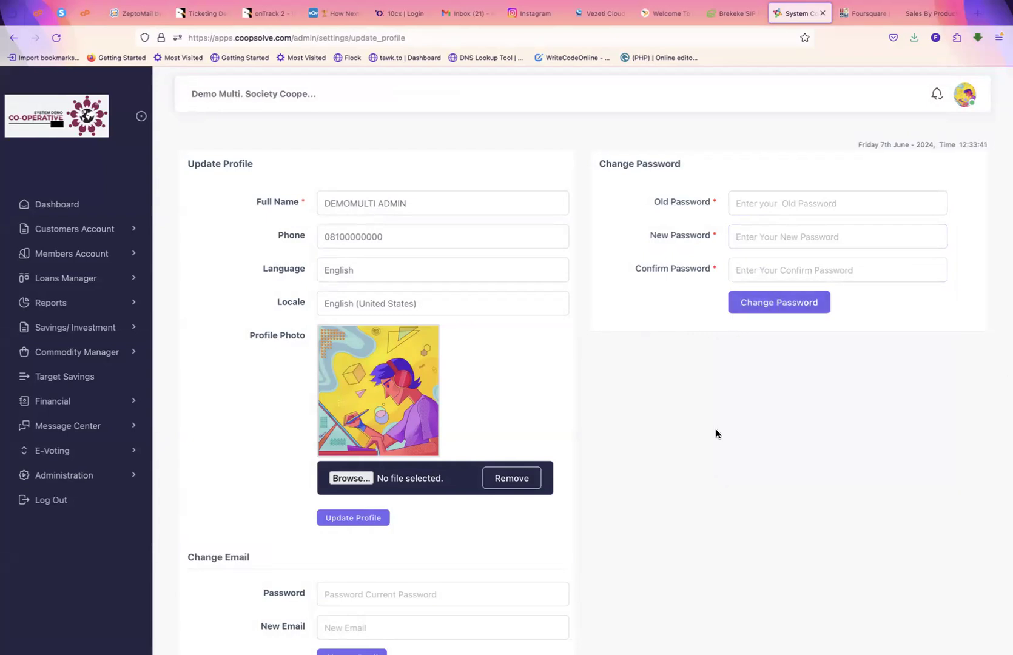
scroll(715, 433, "down", 4)
scroll(716, 433, "up", 2)
scroll(716, 431, "up", 1)
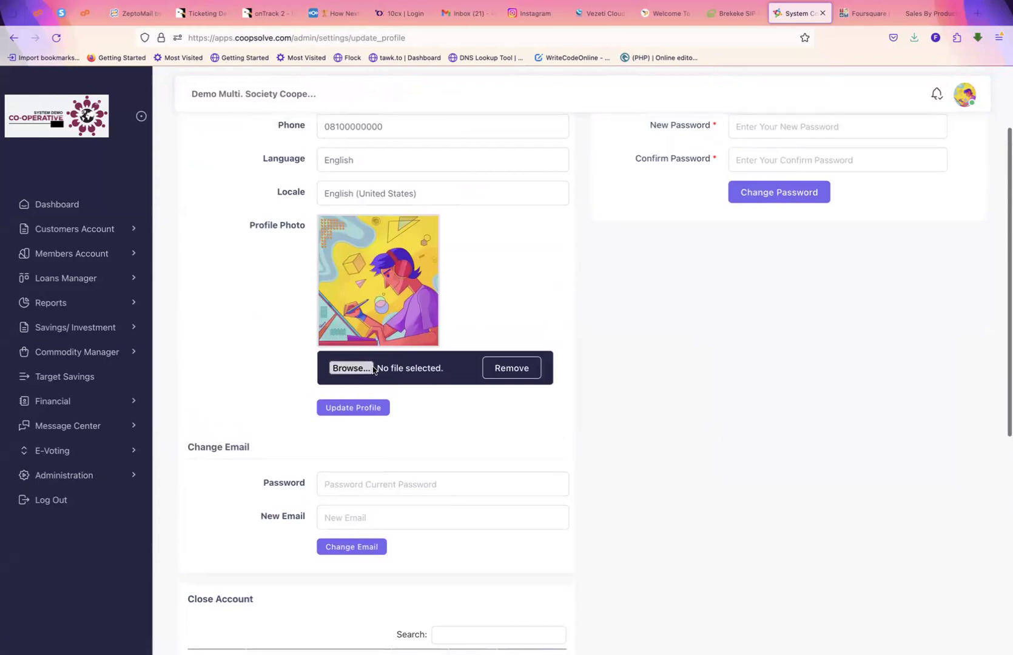
left_click(351, 368)
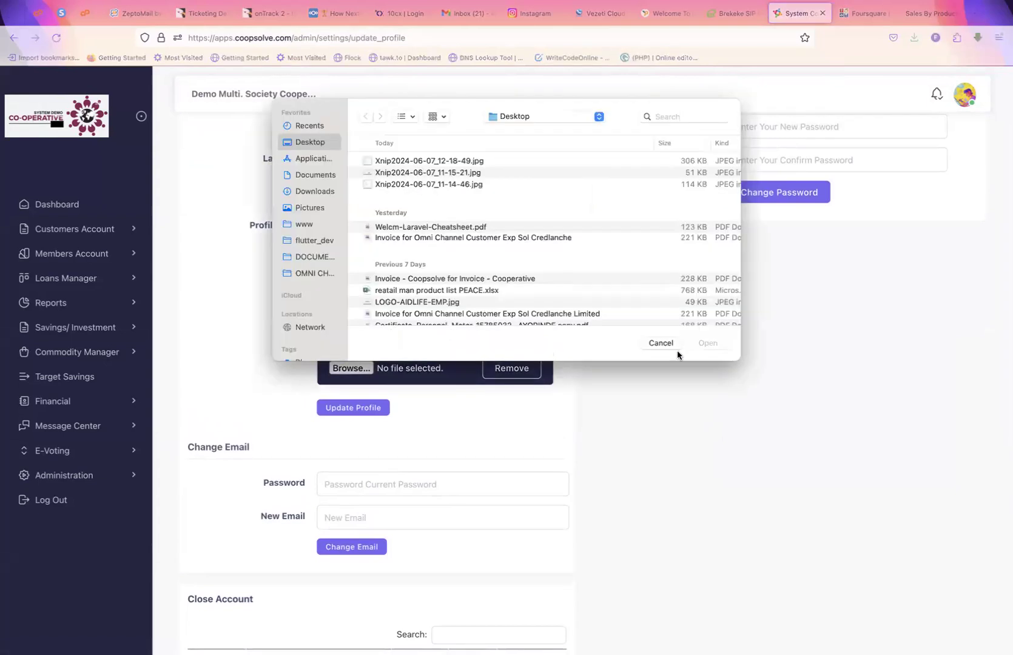
left_click(660, 343)
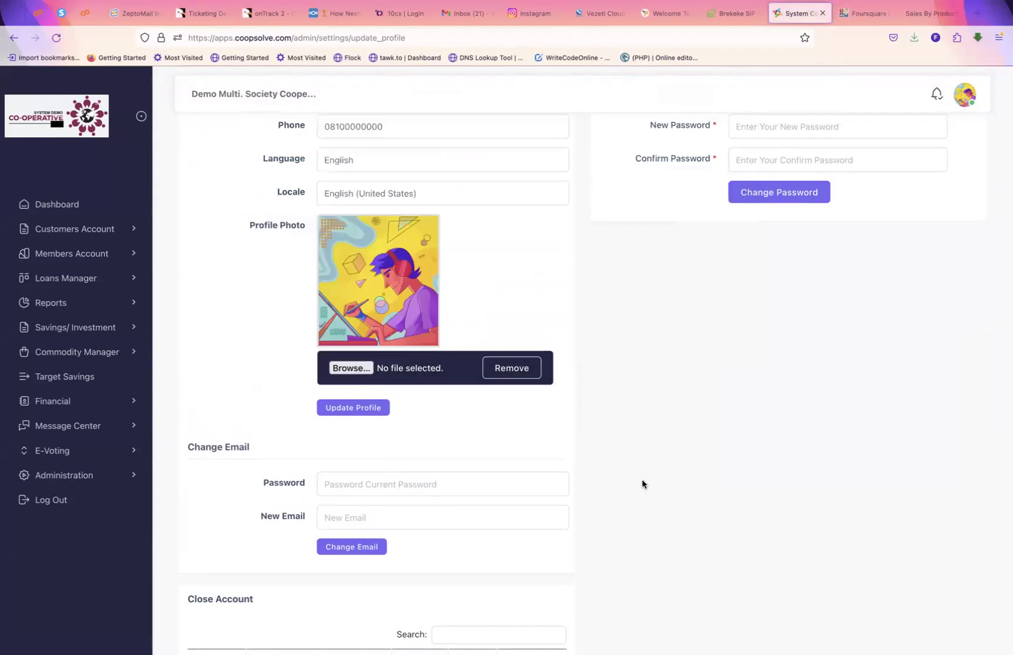
Step: Review the Change Email section of the admin profile, including its current password and new email fields
scroll(641, 484, "down", 3)
scroll(642, 483, "up", 2)
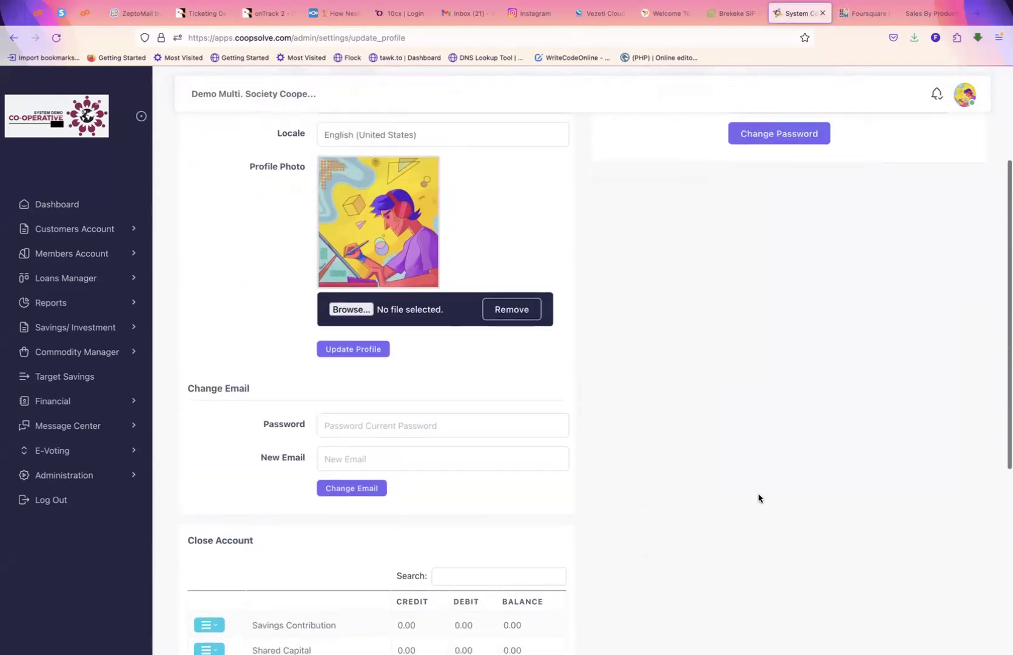
scroll(759, 498, "down", 1)
left_click(439, 417)
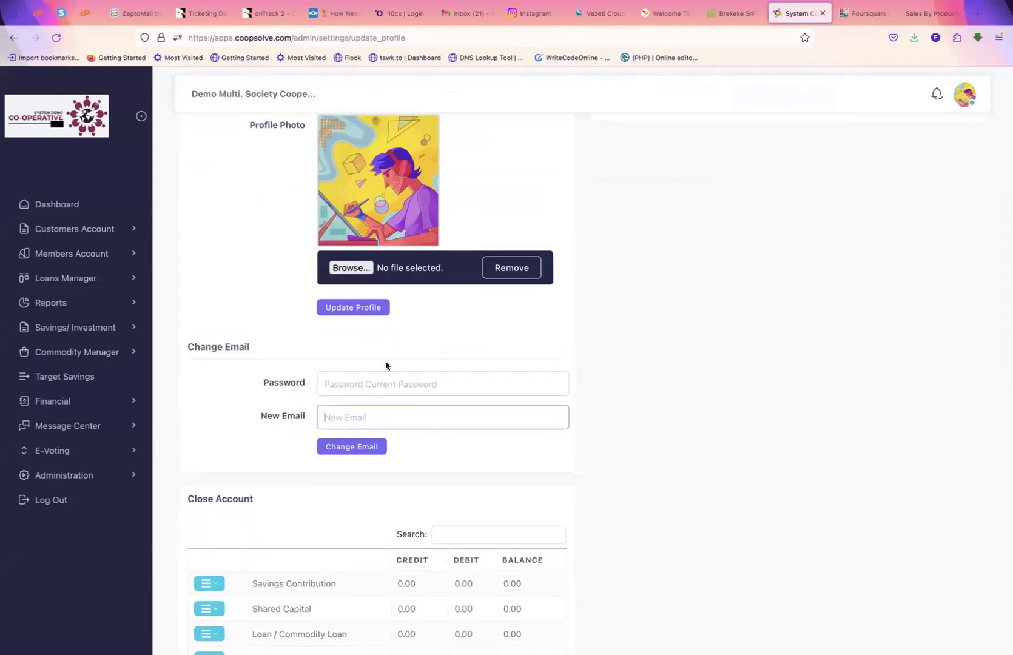
scroll(646, 414, "up", 4)
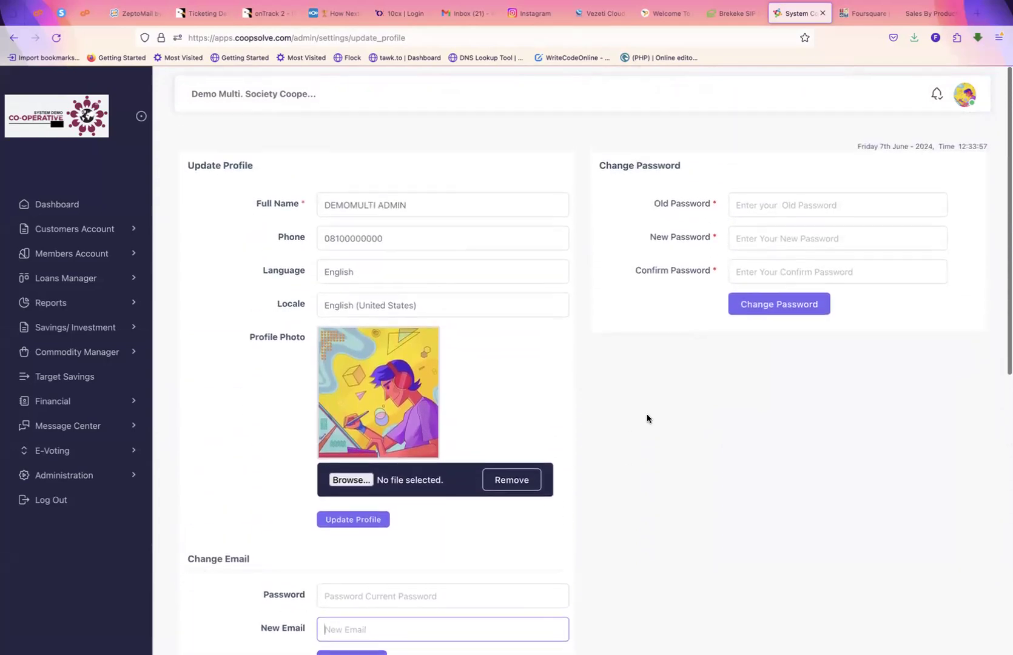
scroll(647, 418, "down", 1)
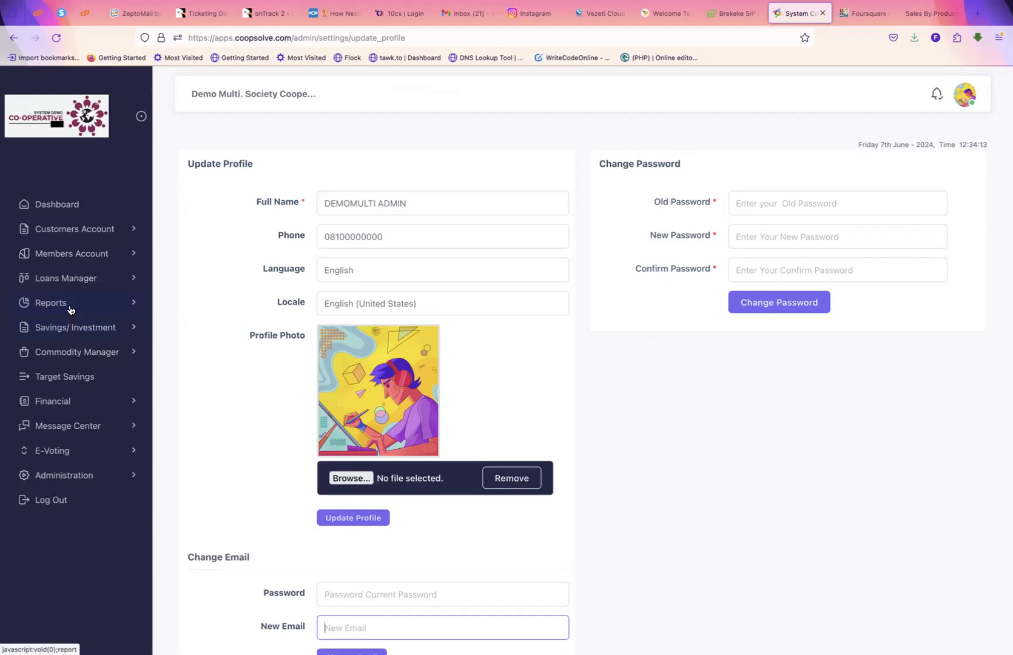
Step: Open the Loan Calculator and set the Loan Amount to 800000 and the Loan Type to SME LOAN 2
left_click(61, 279)
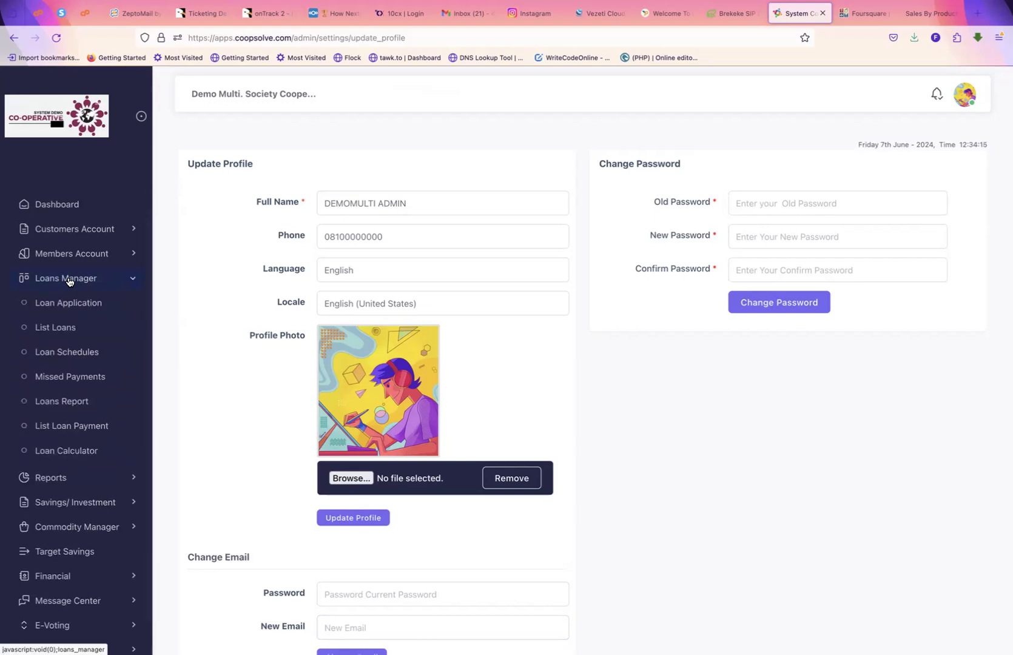
left_click(62, 452)
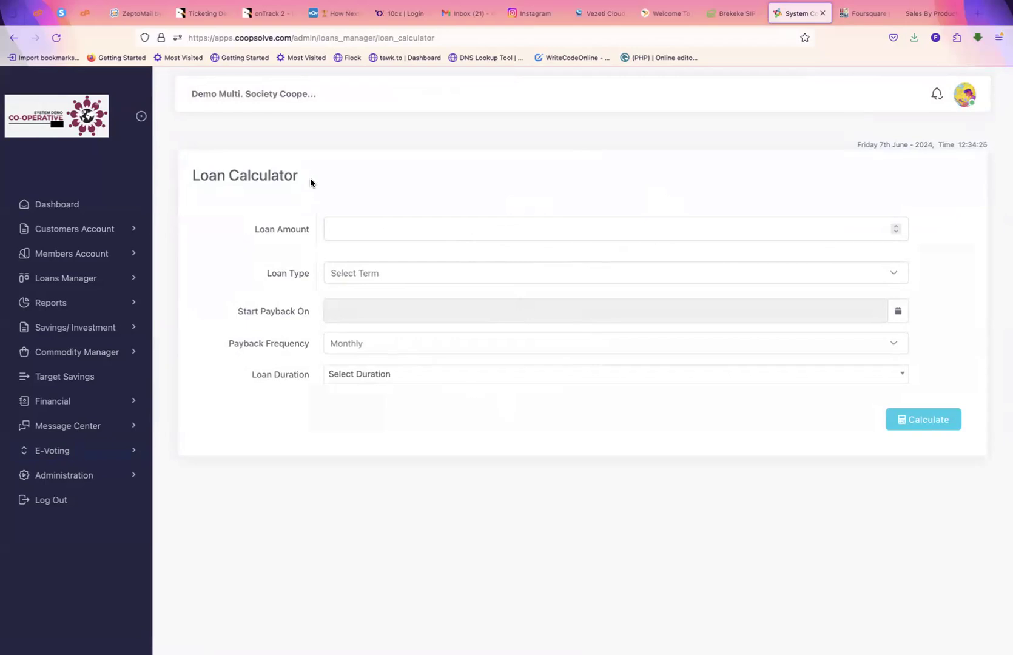
left_click(372, 234)
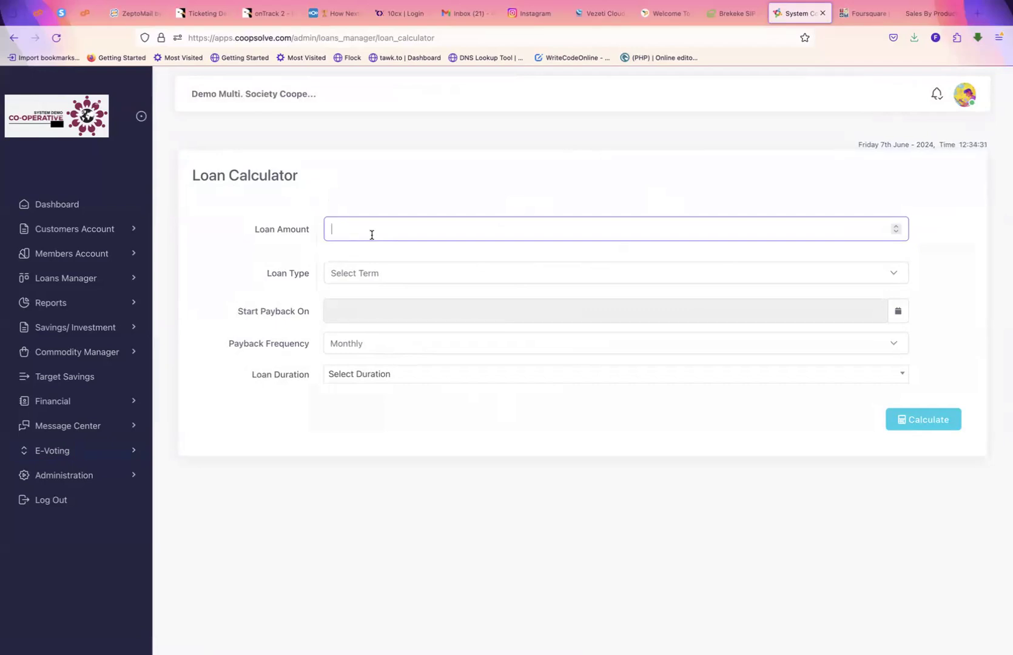
type("800000")
left_click(415, 274)
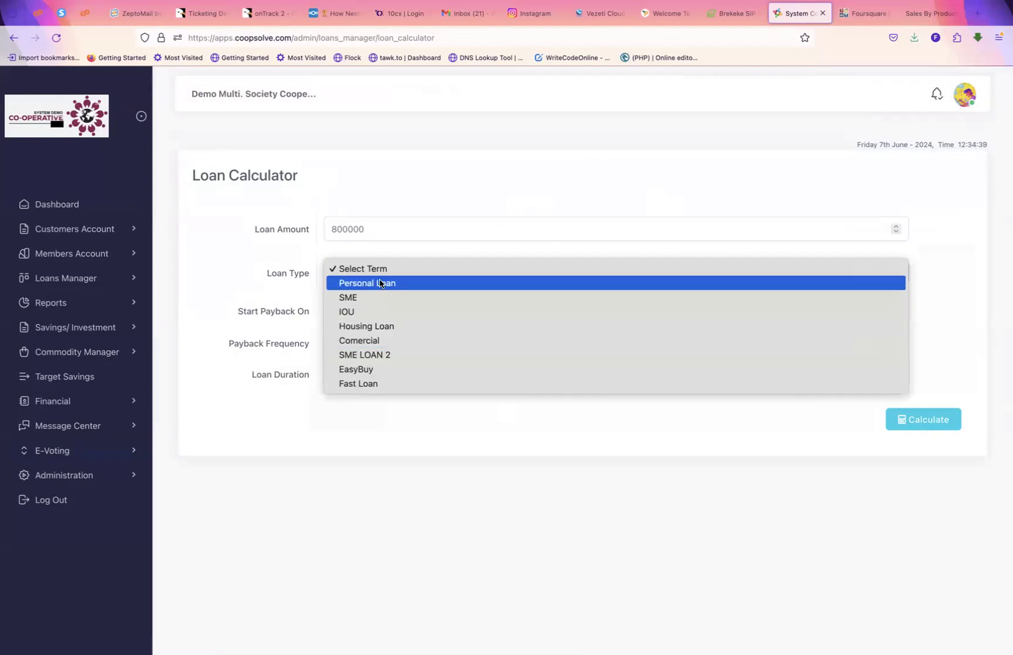
left_click(374, 355)
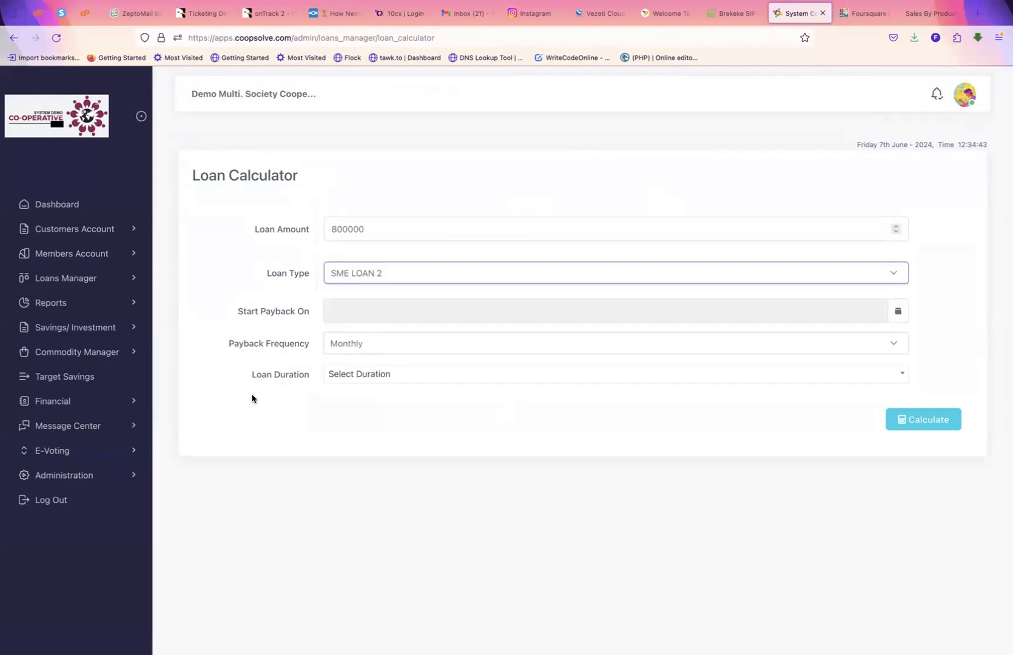
Step: Set the calculator's Start Payback On date to 07-06-2024 and choose Monthly as the Payback Frequency
left_click(897, 312)
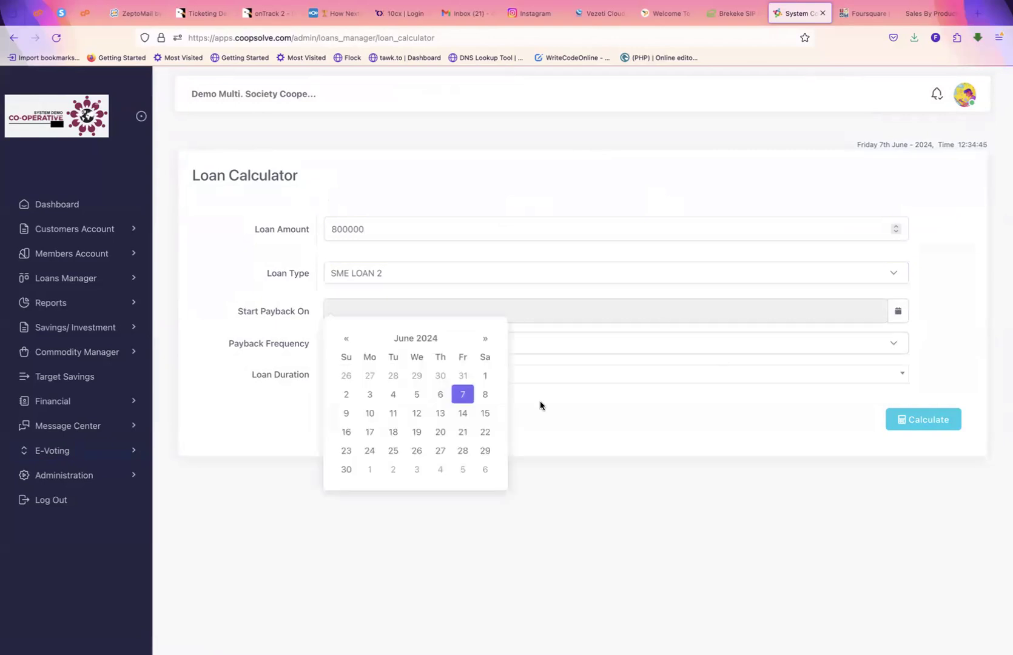
left_click(464, 395)
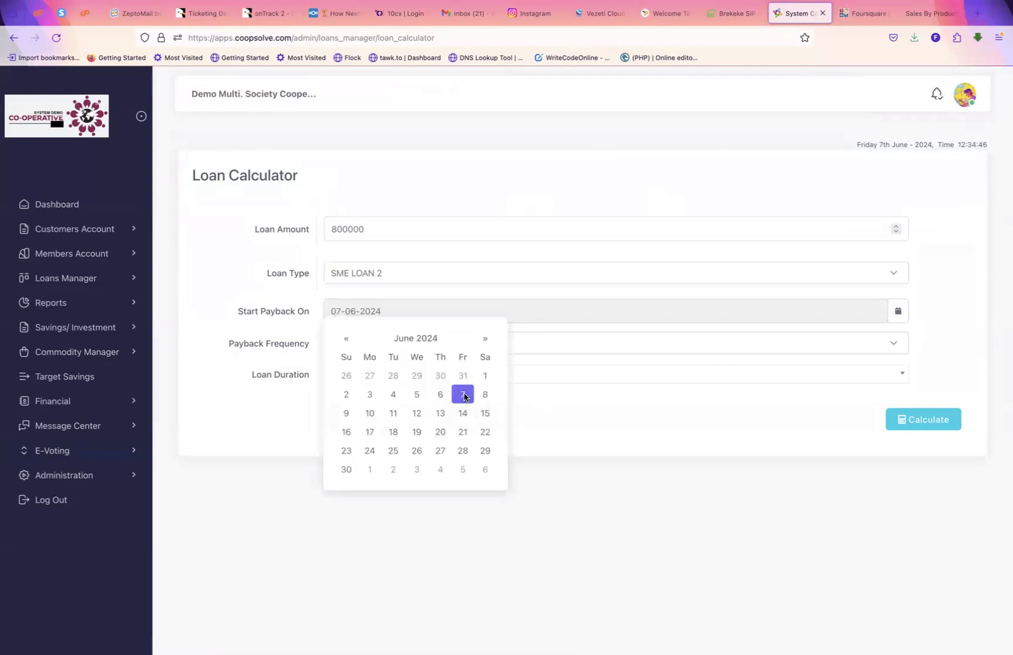
left_click(589, 413)
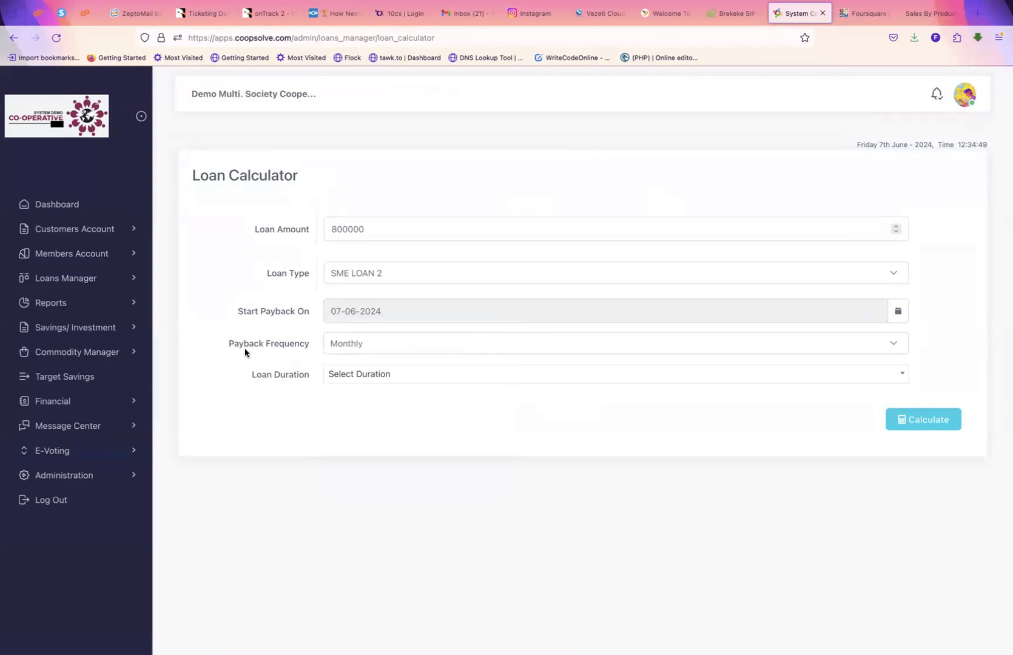
left_click(362, 345)
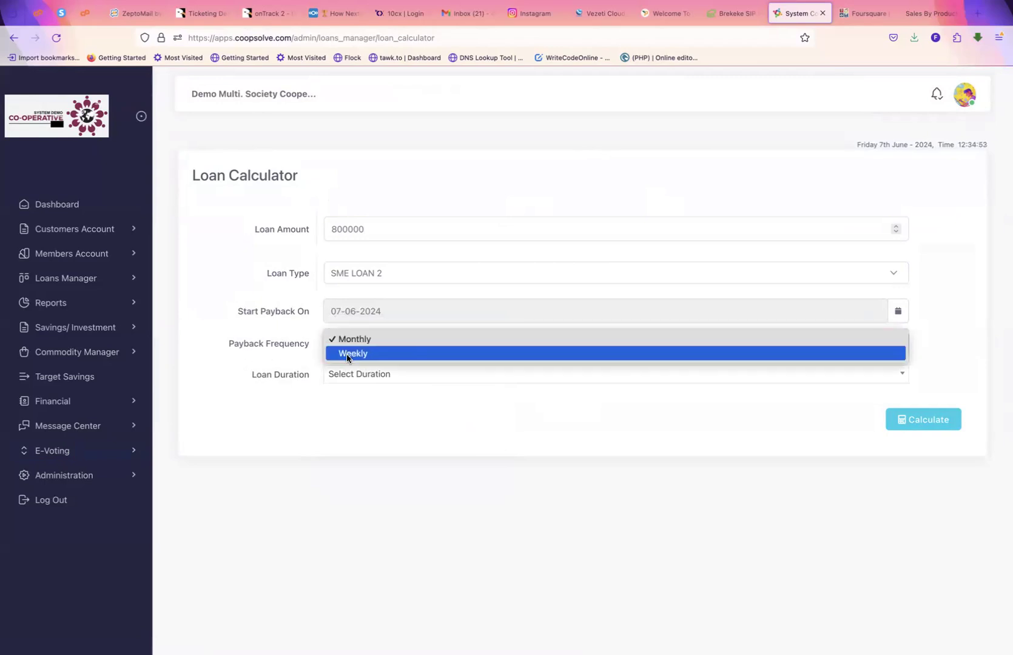
left_click(366, 340)
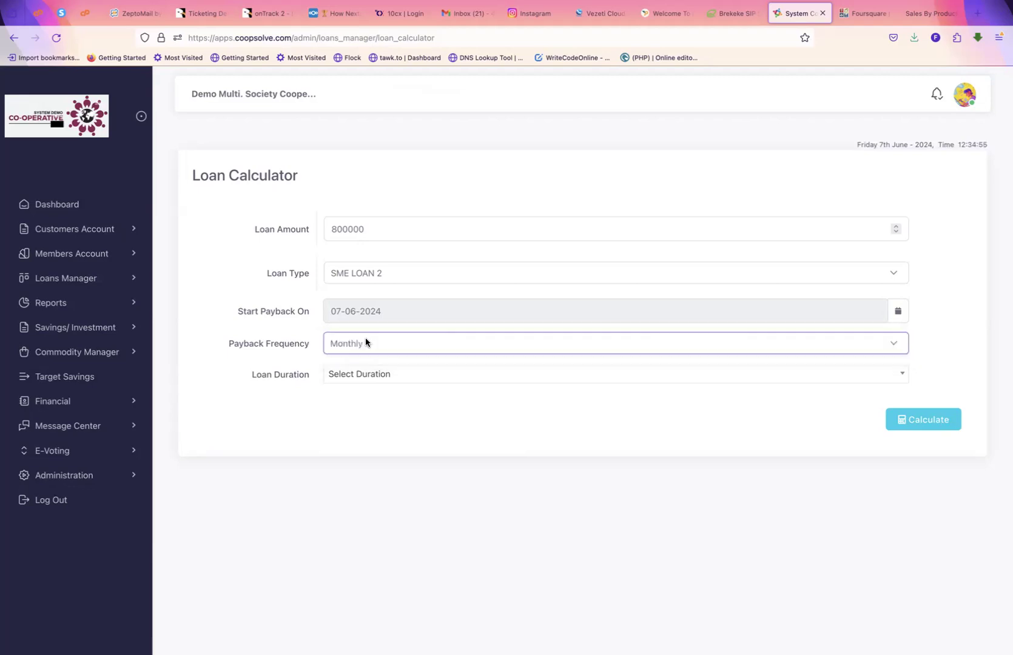
Step: Set the Loan Duration to 12 months and calculate the loan's repayment schedule
left_click(383, 379)
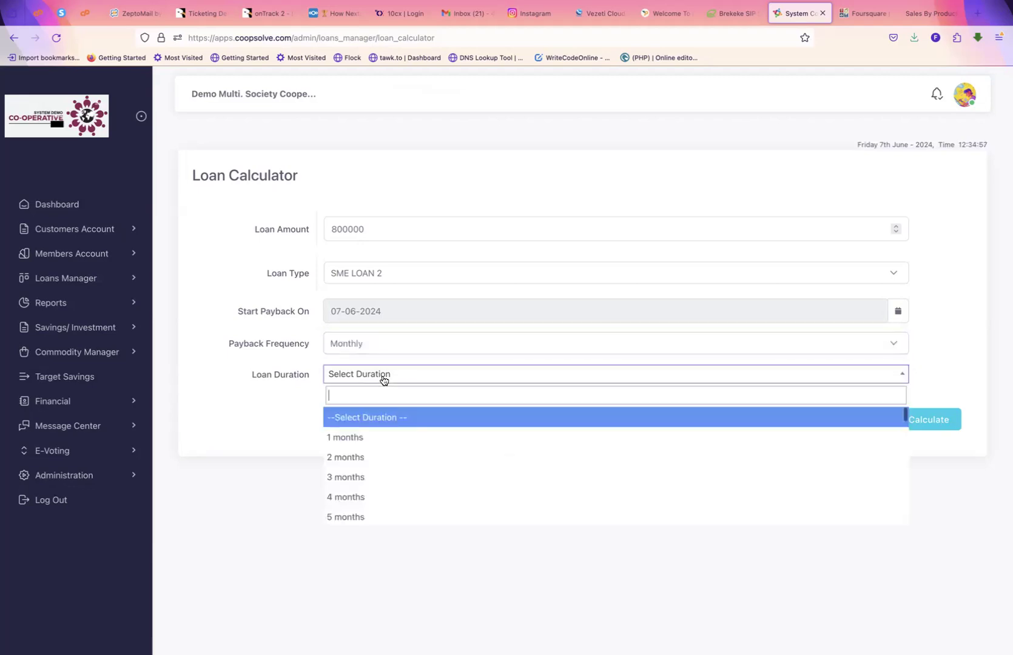
scroll(379, 488, "down", 5)
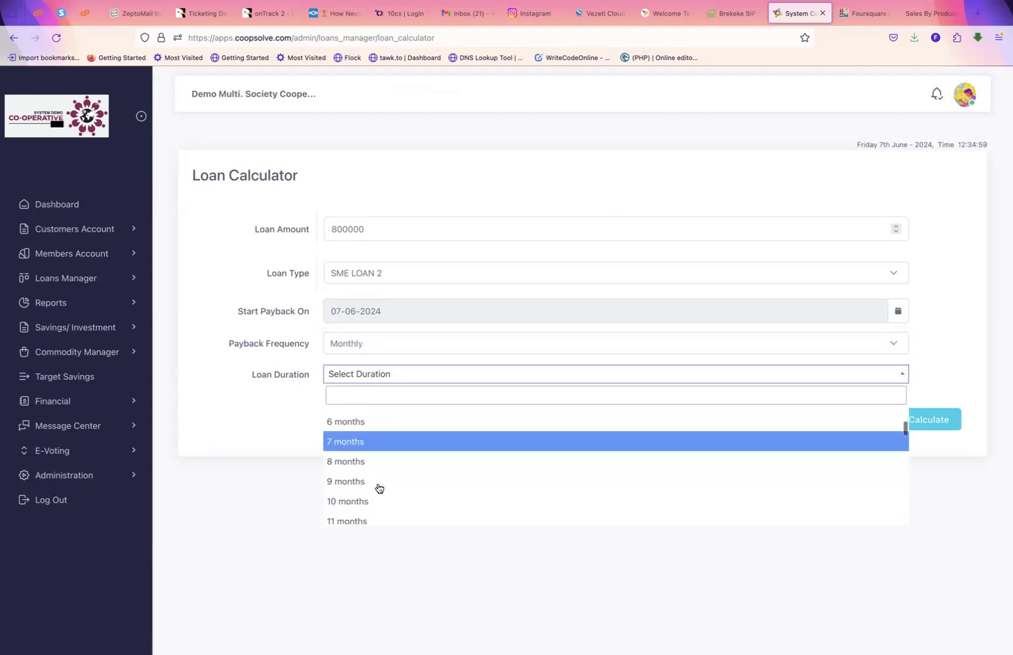
scroll(379, 488, "up", 1)
left_click(379, 488)
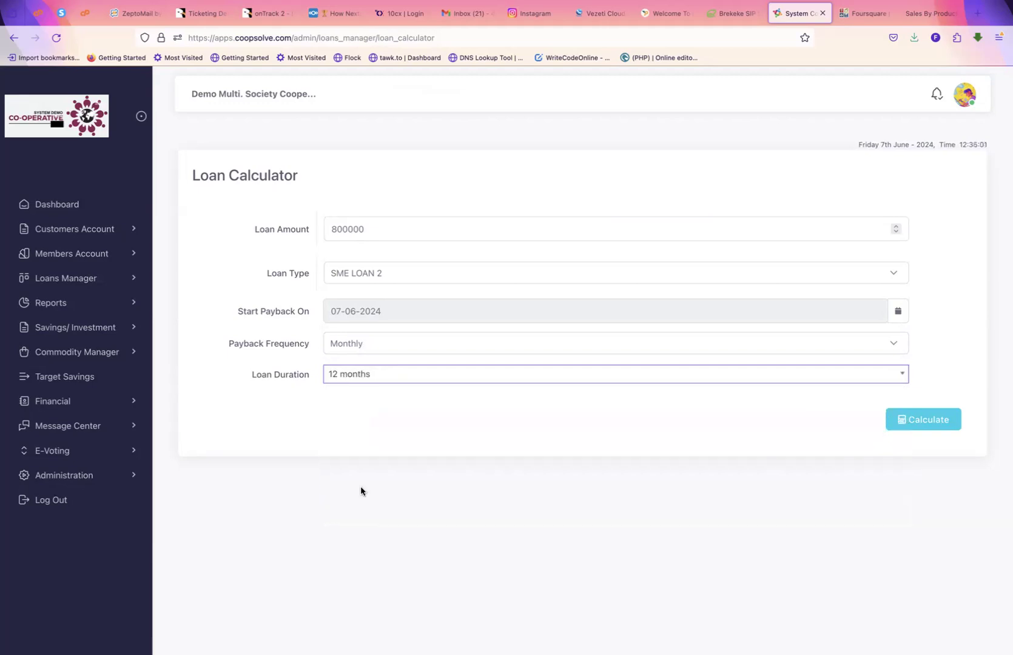
left_click(917, 421)
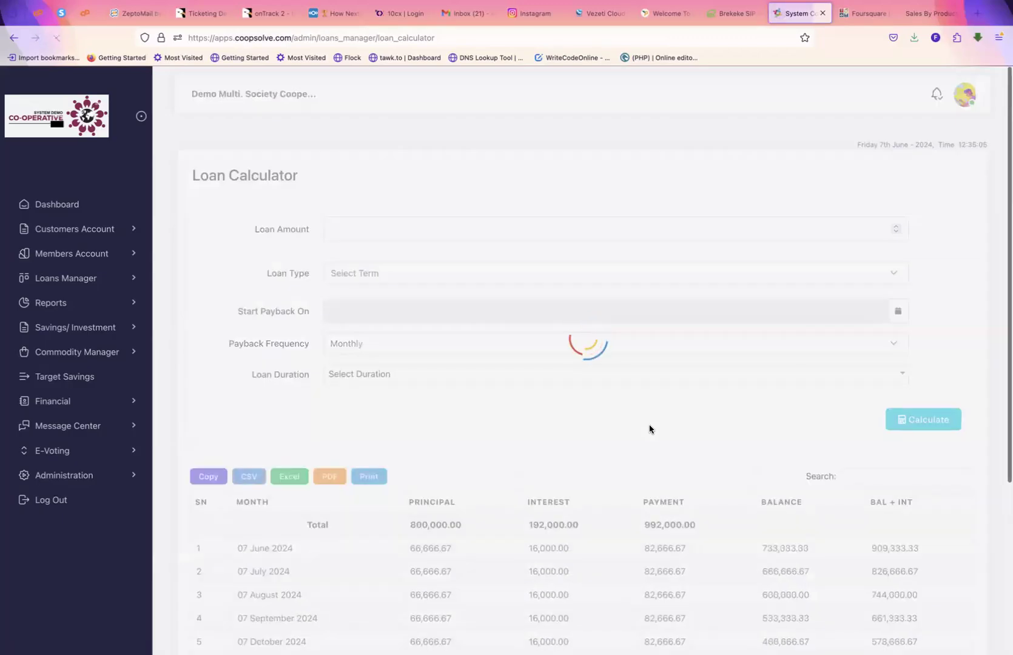
Step: Examine the calculated repayment schedule, open its print preview, and cancel the preview to return to the schedule
scroll(648, 429, "down", 3)
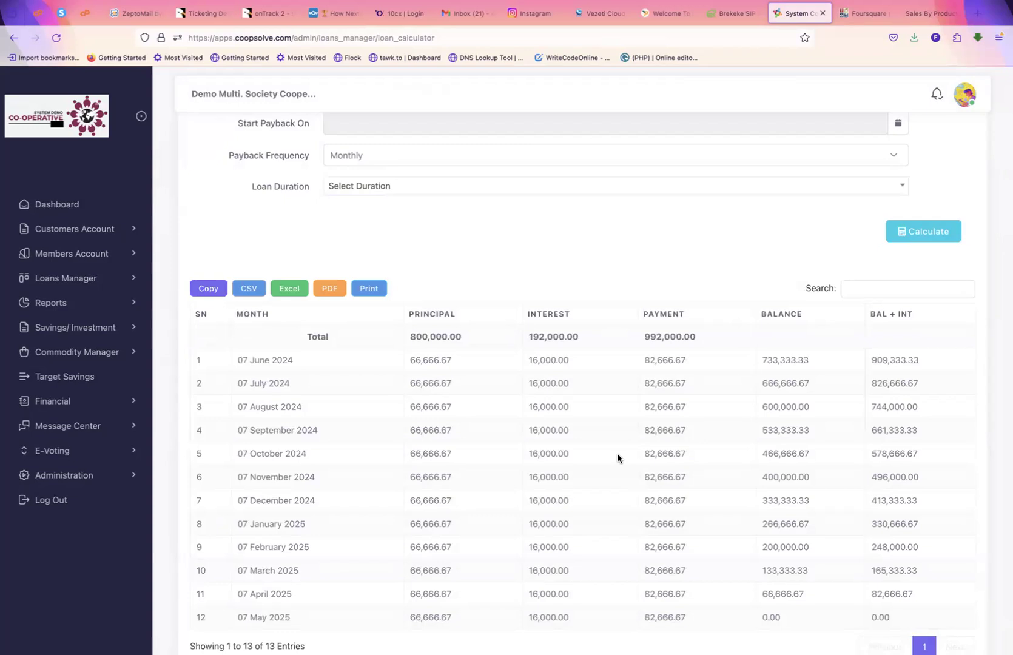
scroll(618, 457, "down", 1)
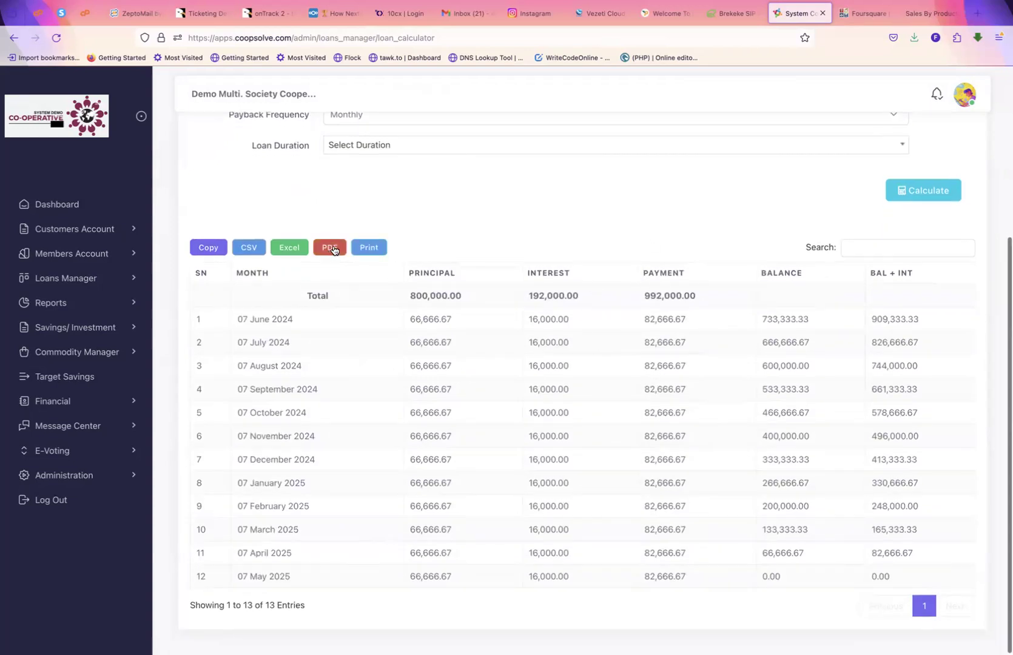
left_click(368, 248)
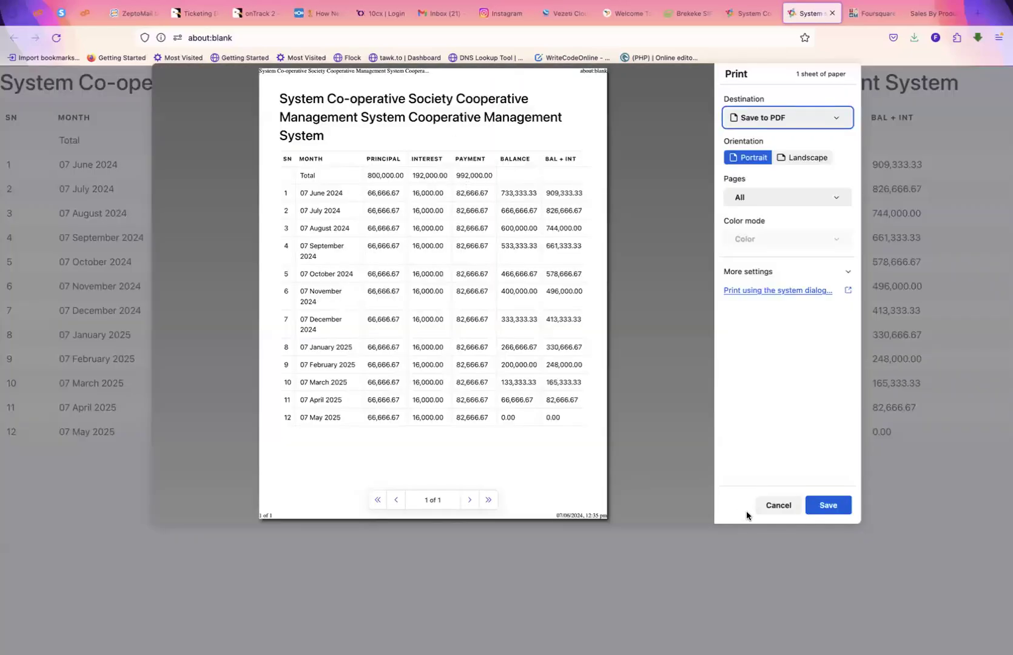
left_click(773, 511)
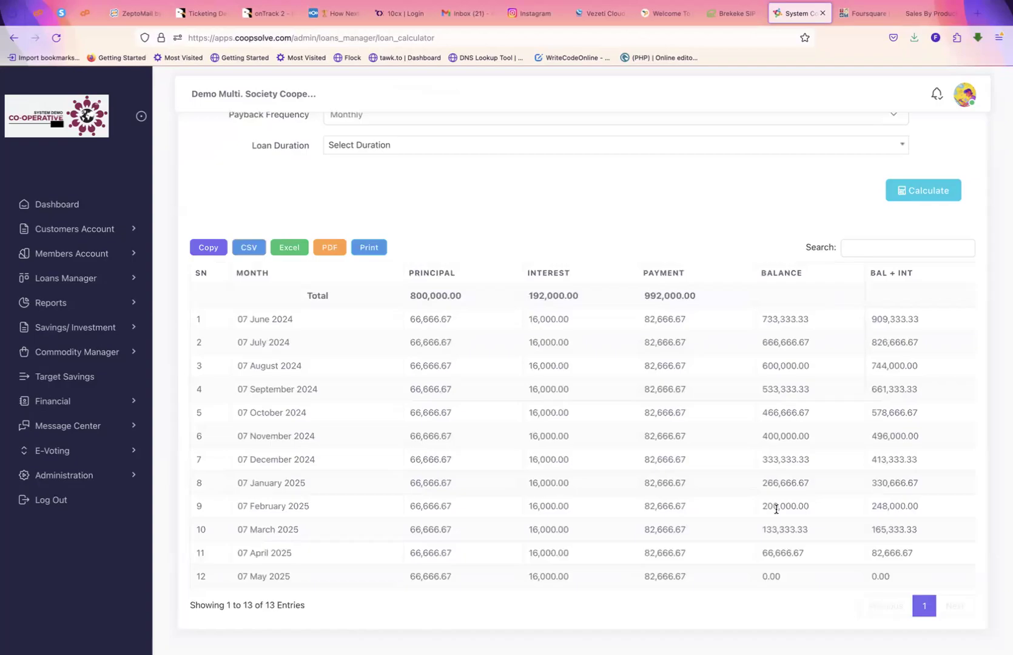
scroll(385, 183, "up", 1)
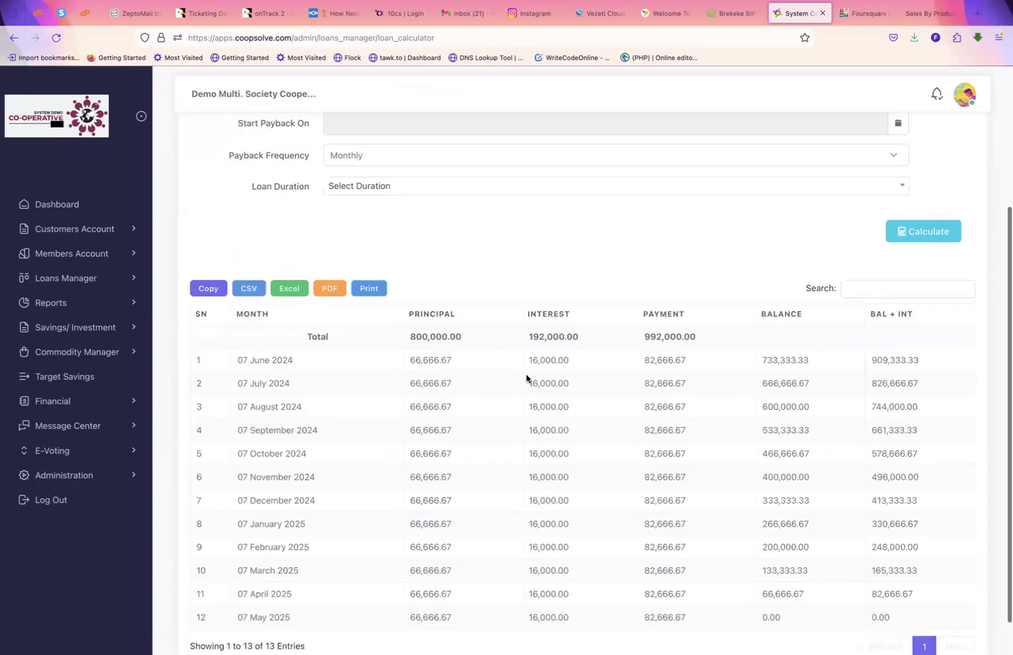